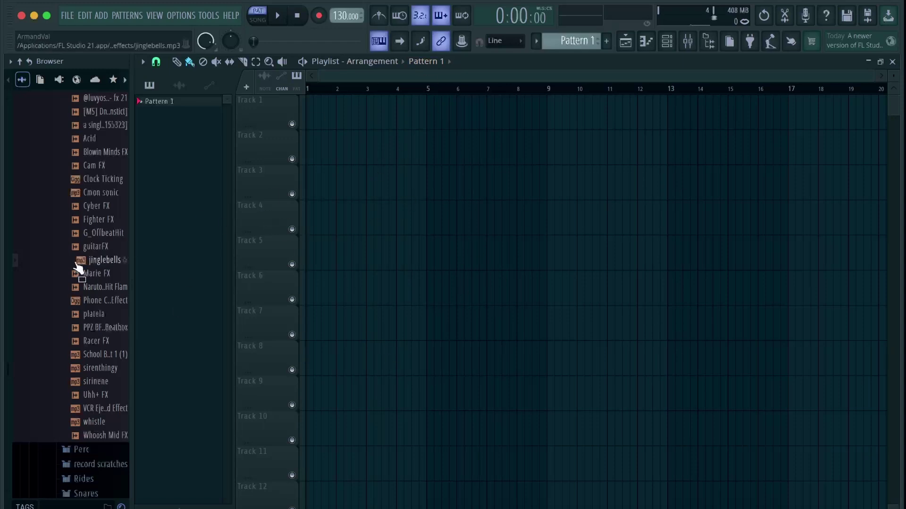
Collapse the Misc effects and Oneshots folders in the Browser and zoom the playlist in.
scroll(76, 263, "up", 10)
left_click(92, 219)
scroll(94, 227, "up", 3)
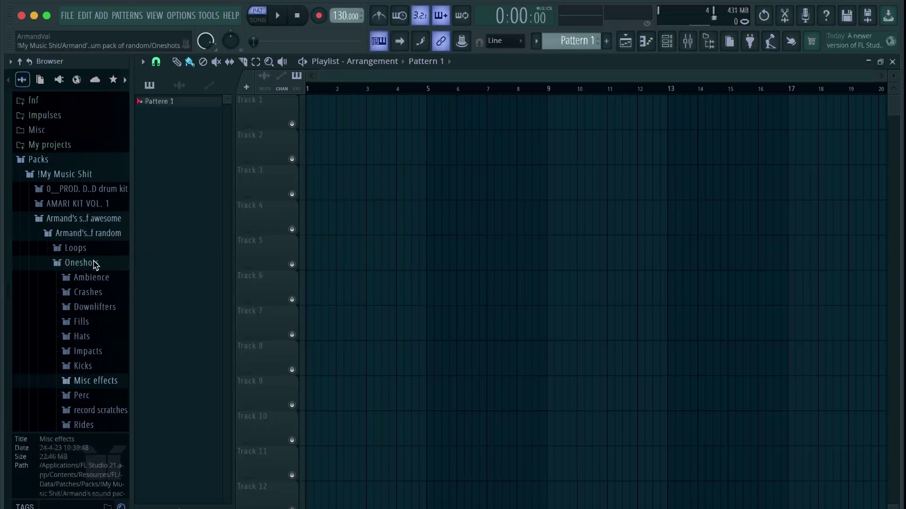
left_click(92, 263)
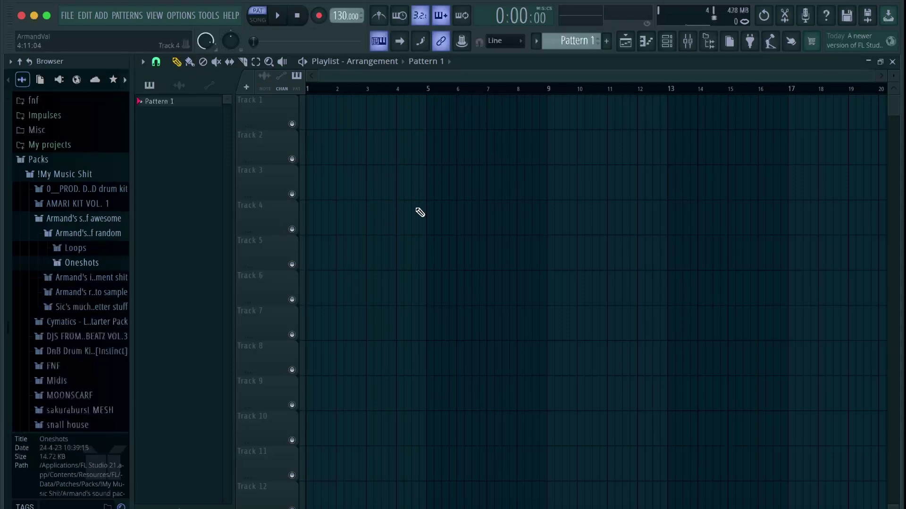
scroll(366, 188, "up", 3)
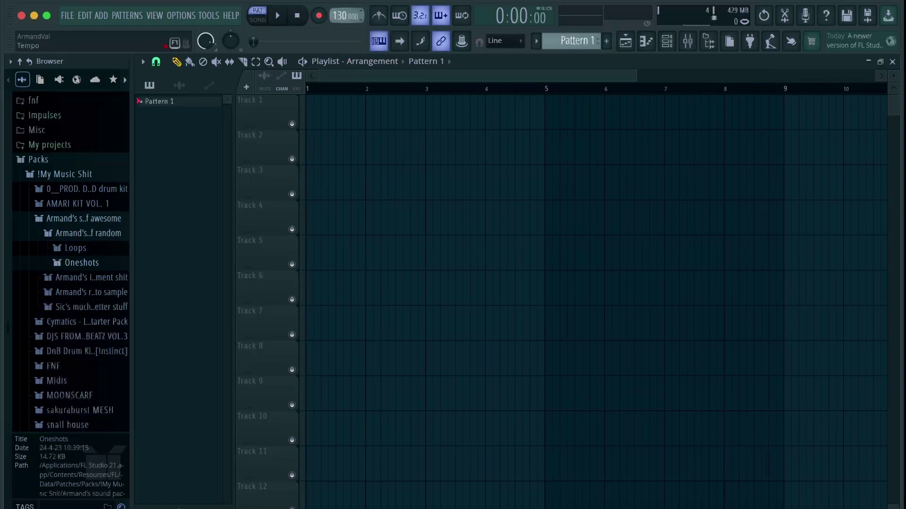
Raise the tempo to 522 BPM, put Pattern 1 at bar 1 of Track 1, and preview with the metronome.
left_click_drag(344, 16, 344, 5)
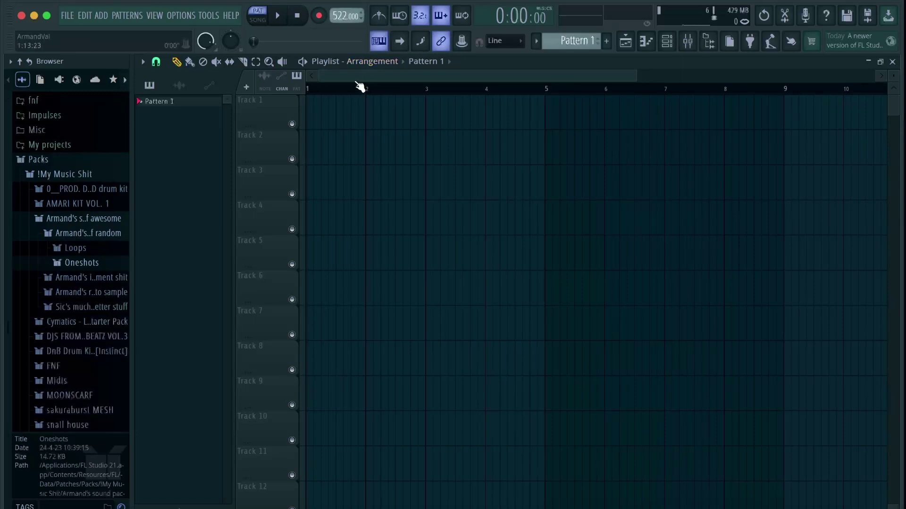
left_click_drag(202, 101, 321, 116)
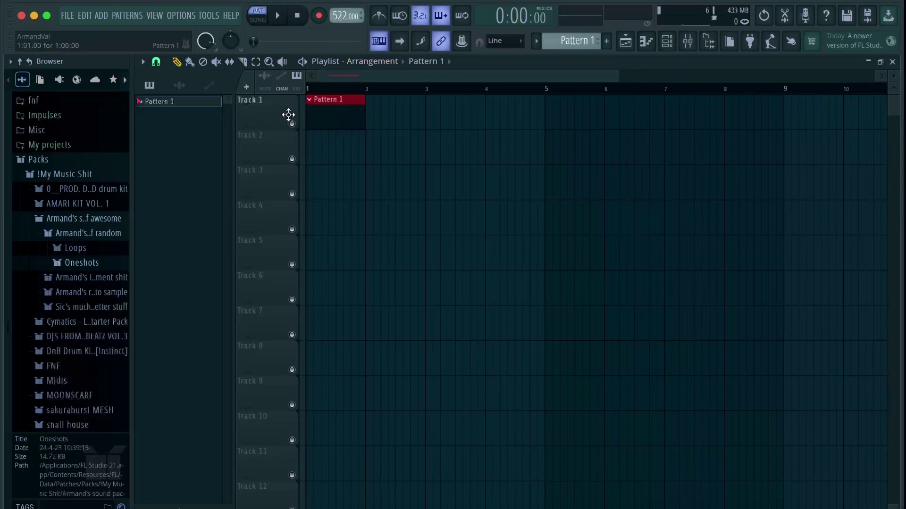
left_click(387, 18)
key("space")
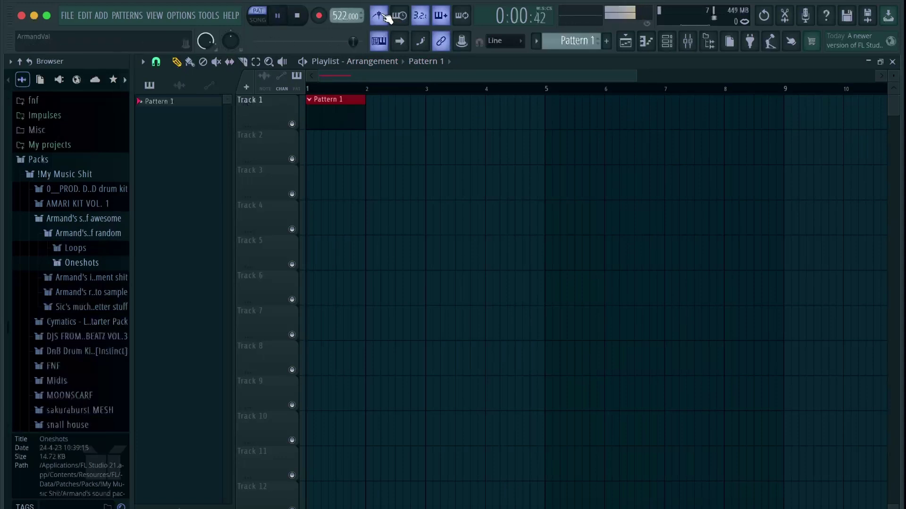
key("space")
left_click(387, 18)
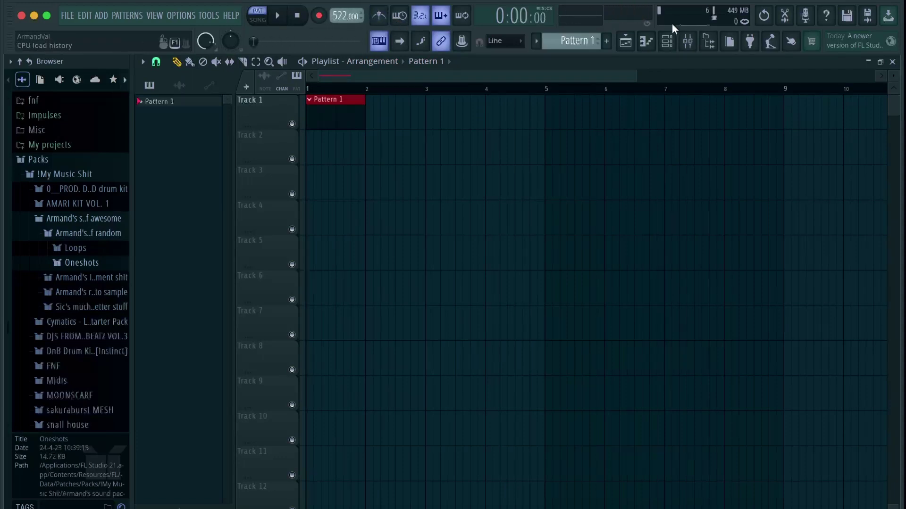
Add a FLEX channel loaded with the Essential Pianos Close Grand preset.
left_click(646, 41)
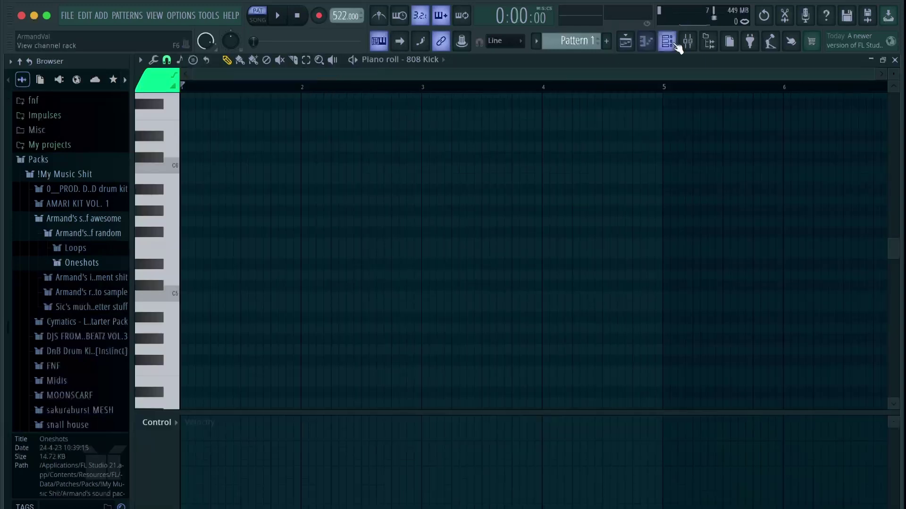
left_click(666, 41)
left_click(346, 300)
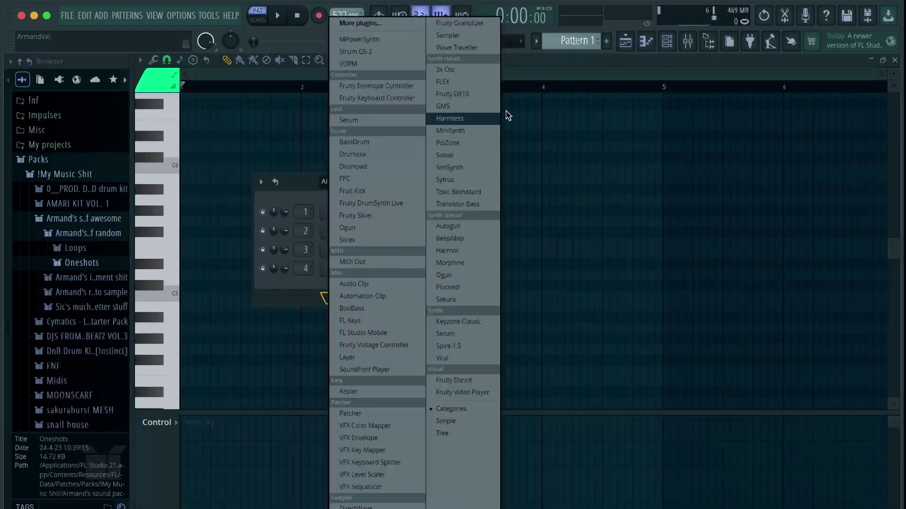
left_click(476, 83)
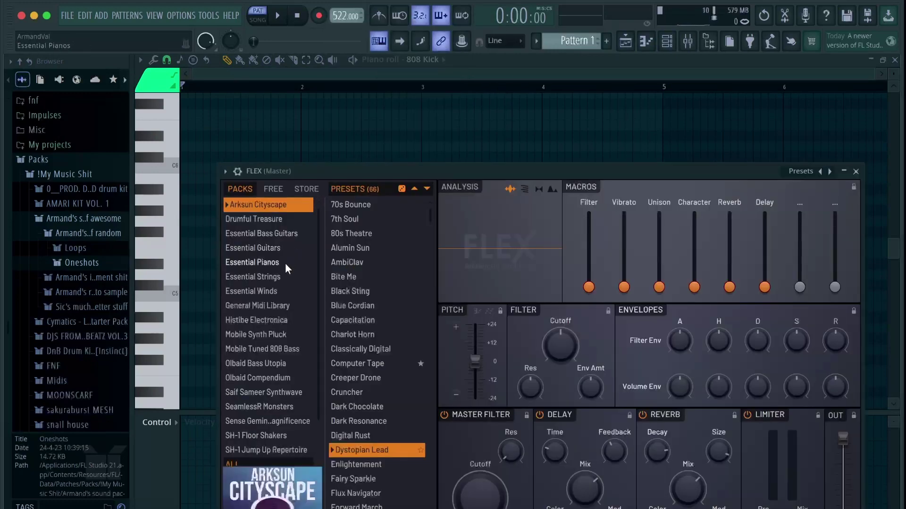
left_click(285, 262)
left_click(378, 229)
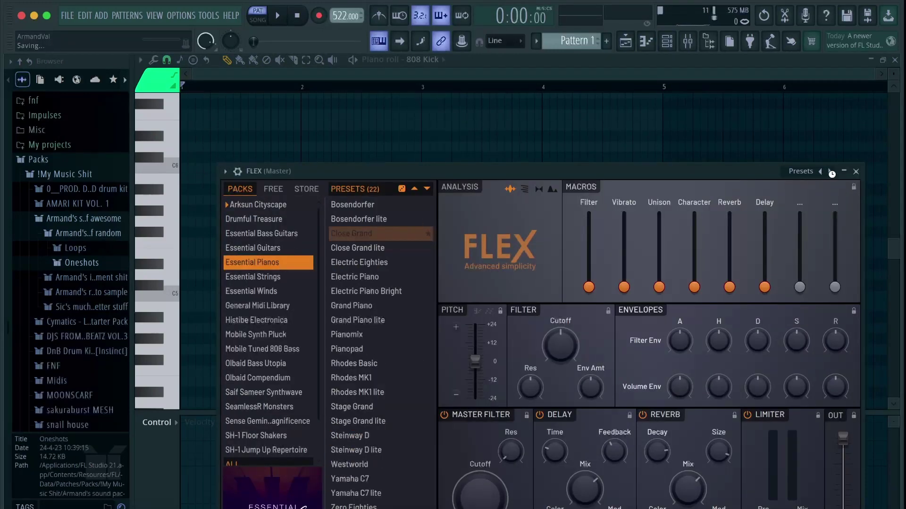
Close FLEX and the channel list, and select Close Grand for note editing in the Piano roll.
left_click(856, 172)
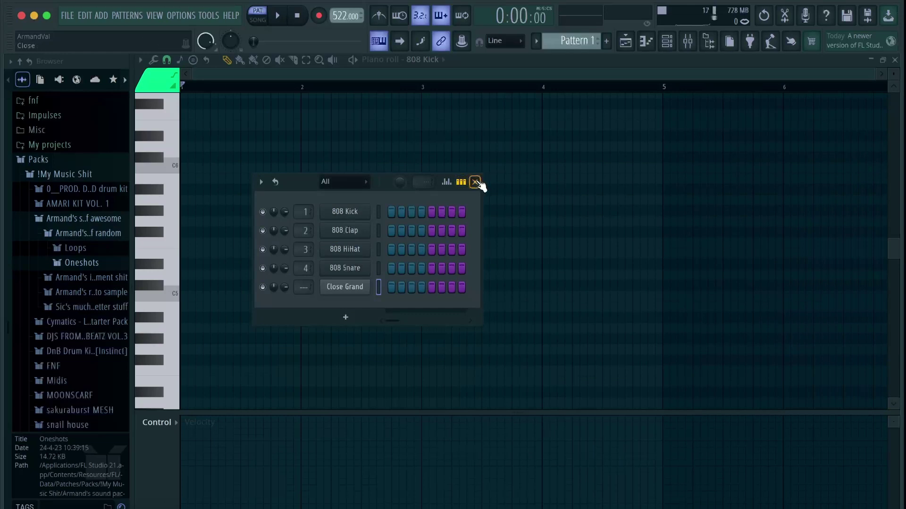
left_click(475, 182)
left_click(434, 60)
left_click(437, 139)
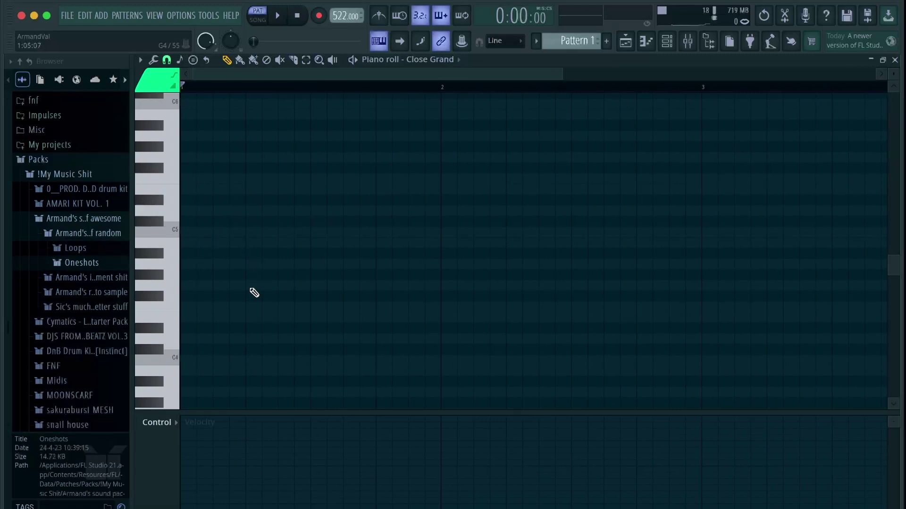
Draw an F#4 note at bar 1 stretched to four bars long.
left_click(206, 297)
left_click_drag(211, 297, 805, 295)
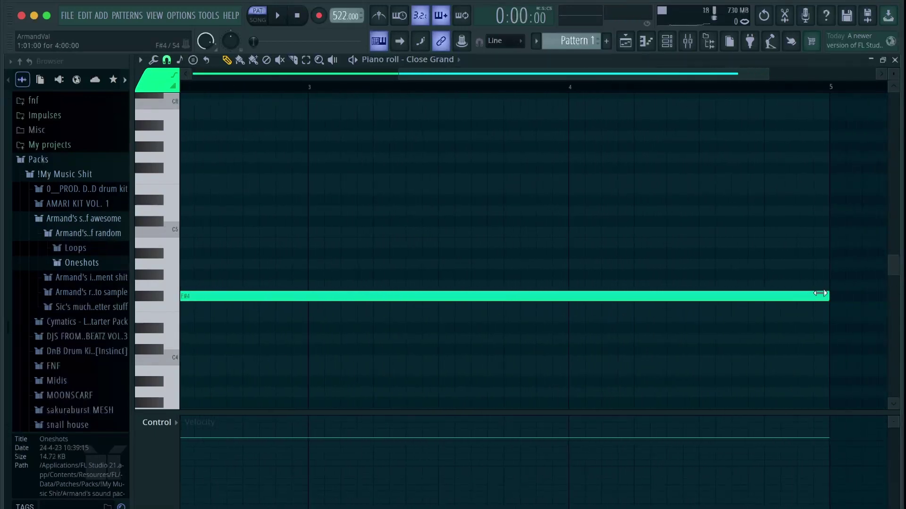
scroll(820, 293, "down", 5)
scroll(262, 276, "up", 1)
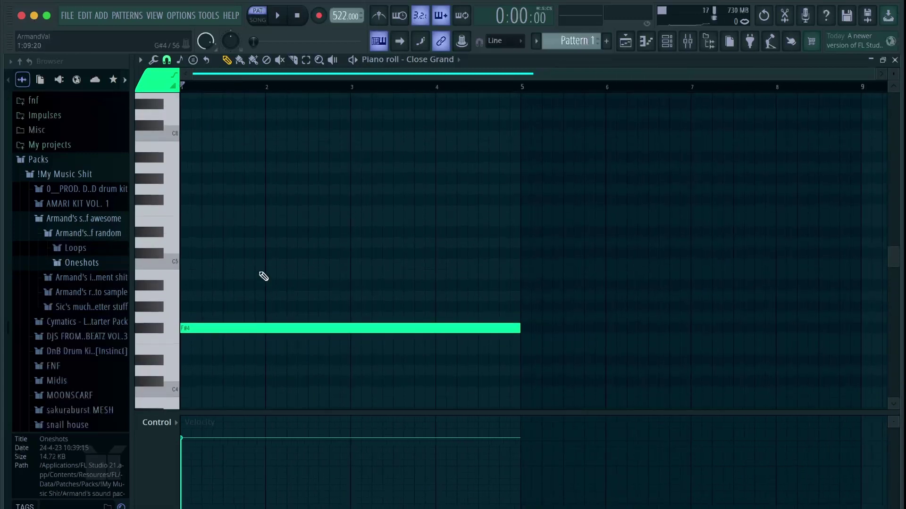
Add four-bar A#4, G#5 and D#5 notes to complete the chord, then preview it.
left_click(188, 327)
left_click(194, 286)
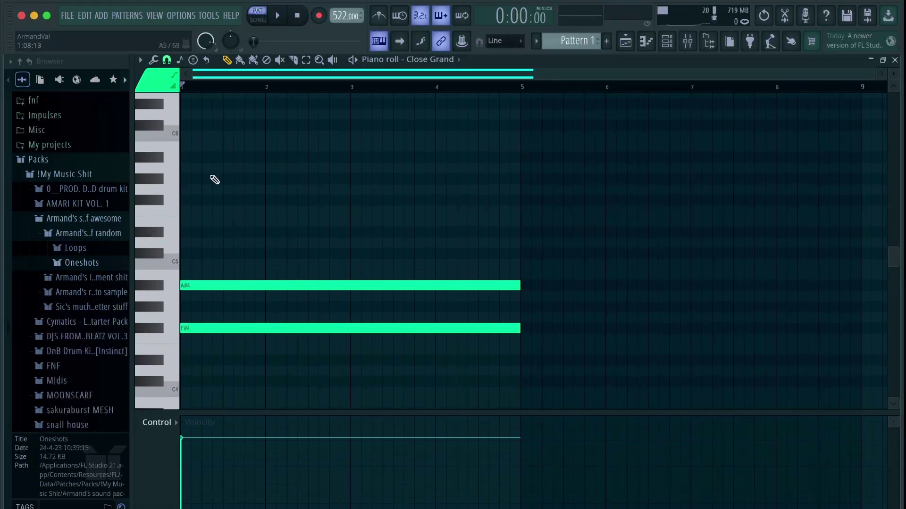
left_click(213, 178)
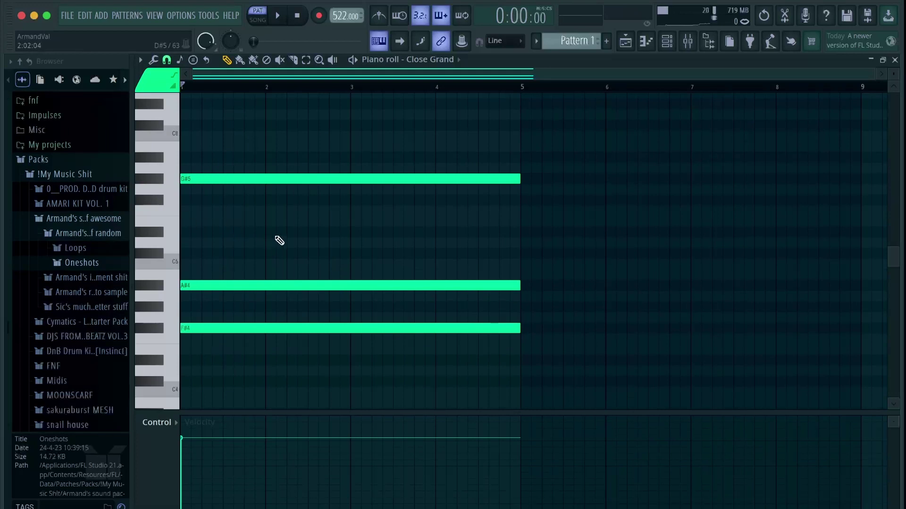
left_click_drag(279, 241, 191, 241)
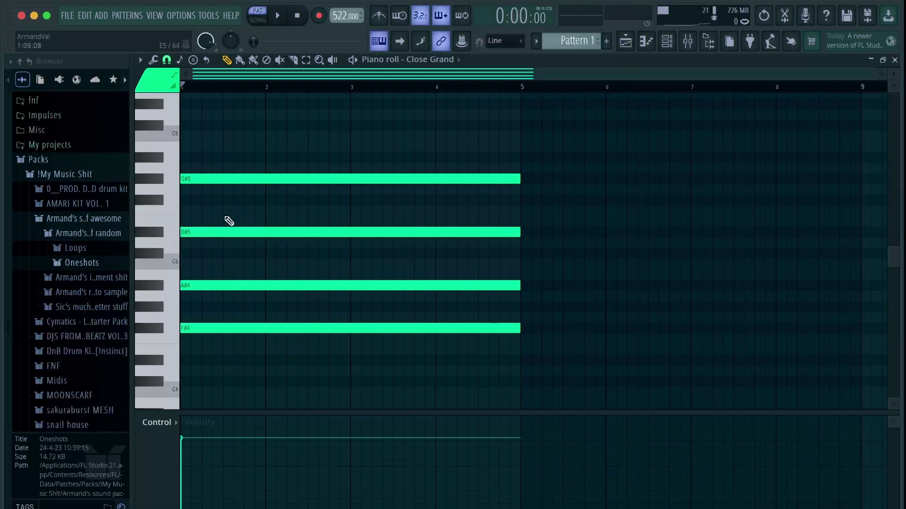
key("space")
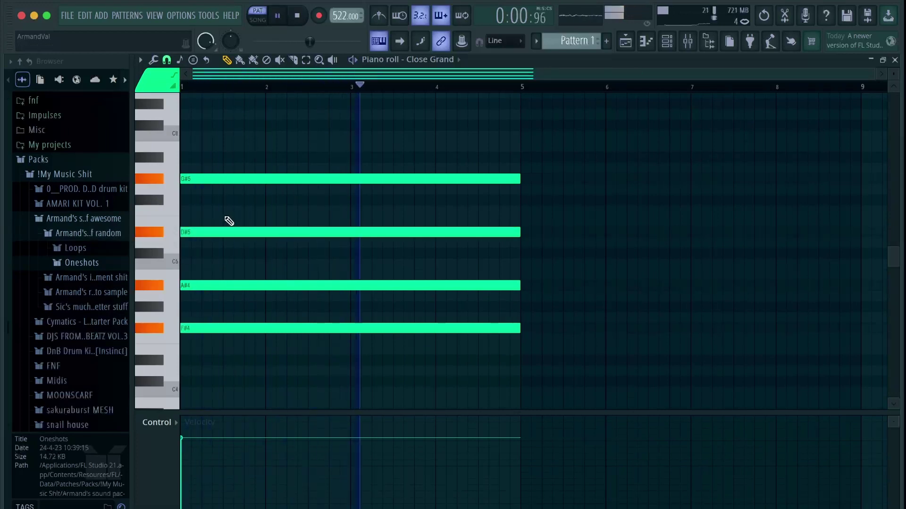
key("space")
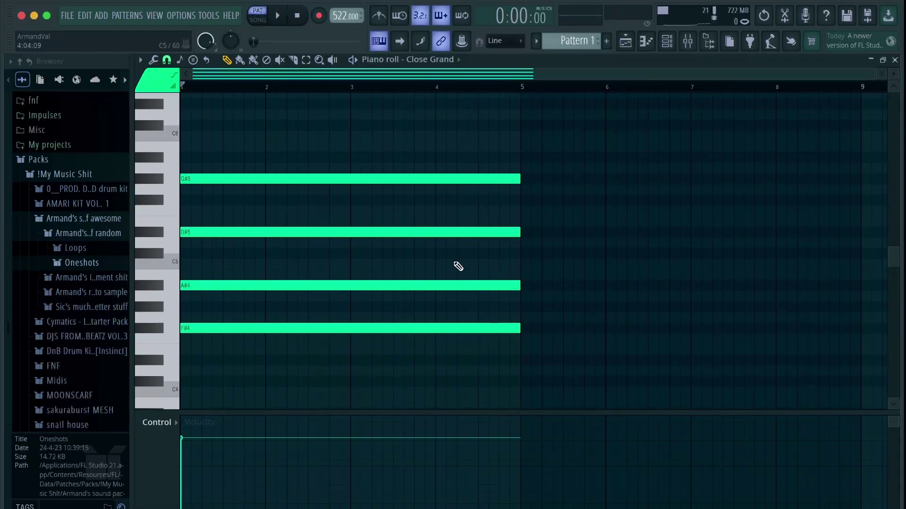
scroll(458, 267, "down", 2)
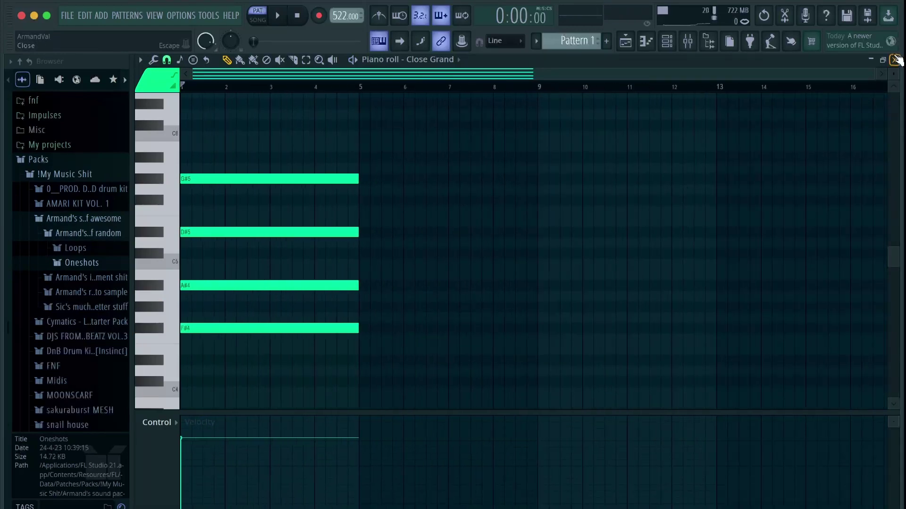
Paint Pattern 1 clips at bars 5, 9 and 13 on Track 1, then expand Oneshots.
key("F5")
left_click(504, 107)
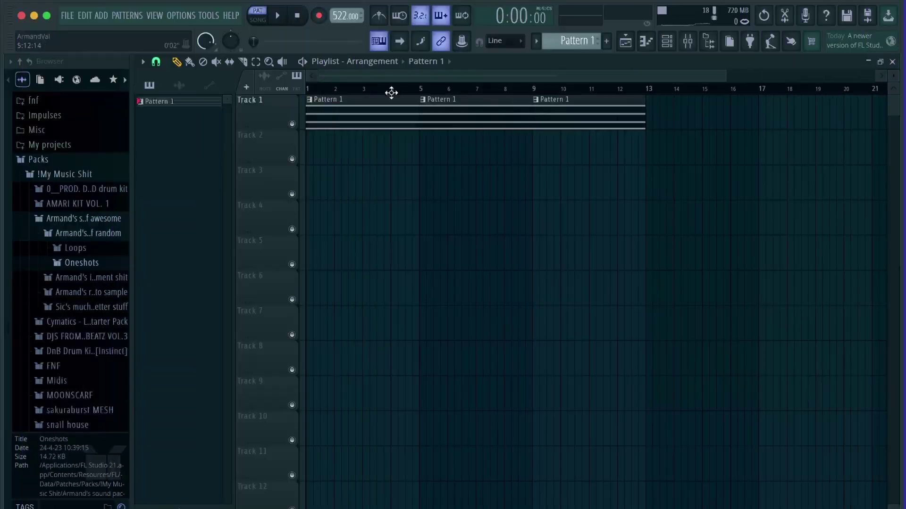
left_click(648, 124)
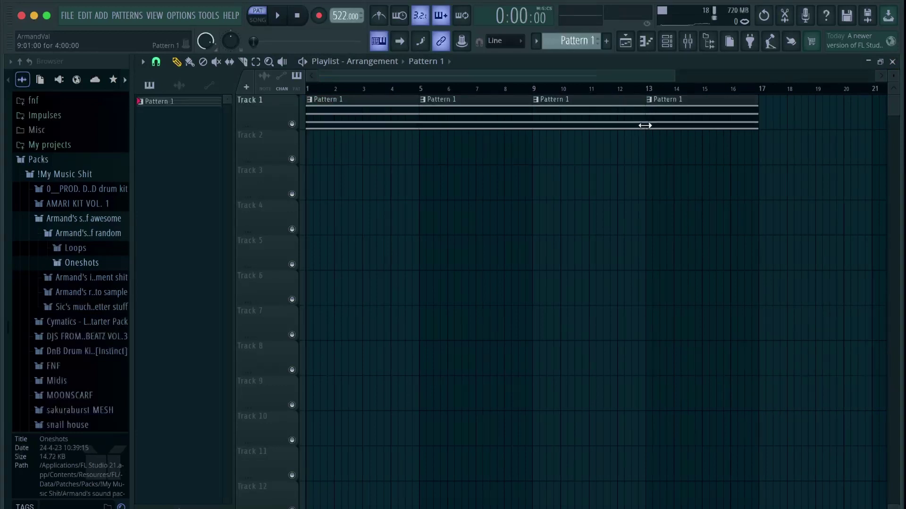
left_click(88, 263)
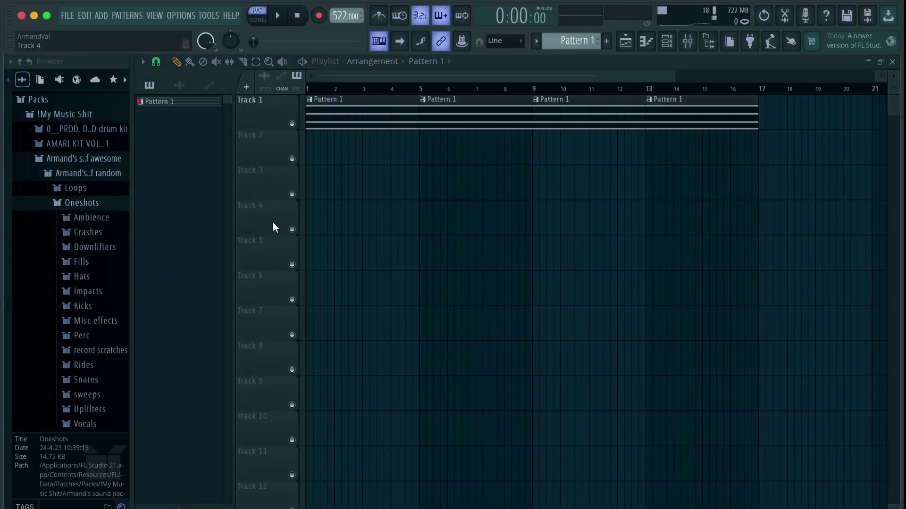
Preview kicks in the Kicks folder and drag 36_kick4 onto Track 2 at bar 1.
left_click(93, 309)
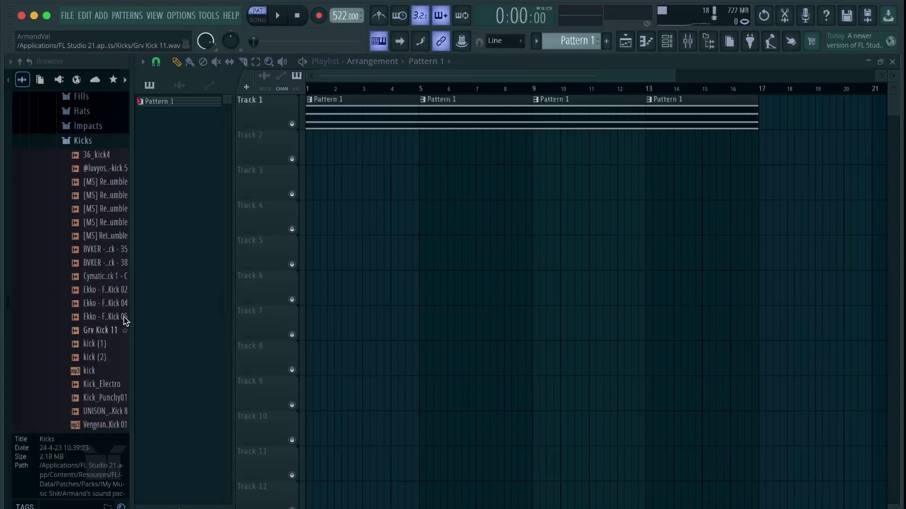
left_click(100, 209)
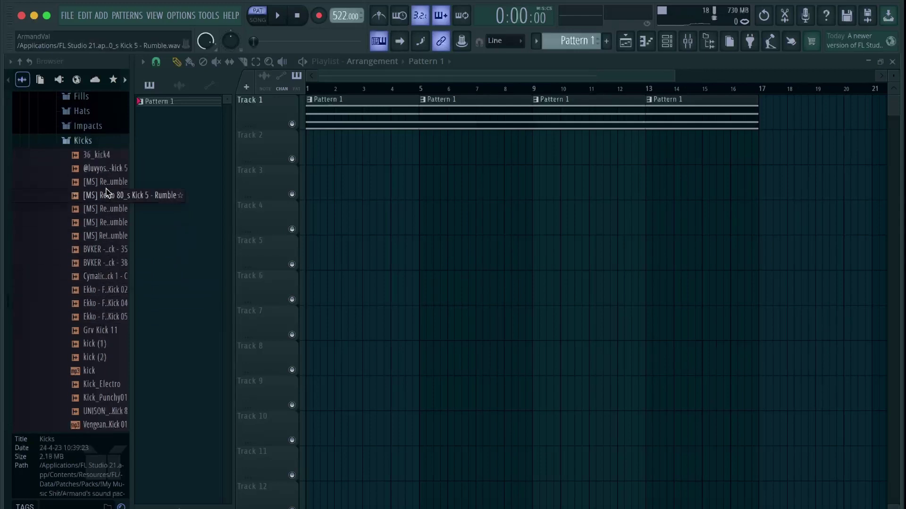
left_click(101, 160)
left_click_drag(101, 158, 306, 145)
Route the 36_kick4 channel to its own mixer insert 5.
double_click(320, 139)
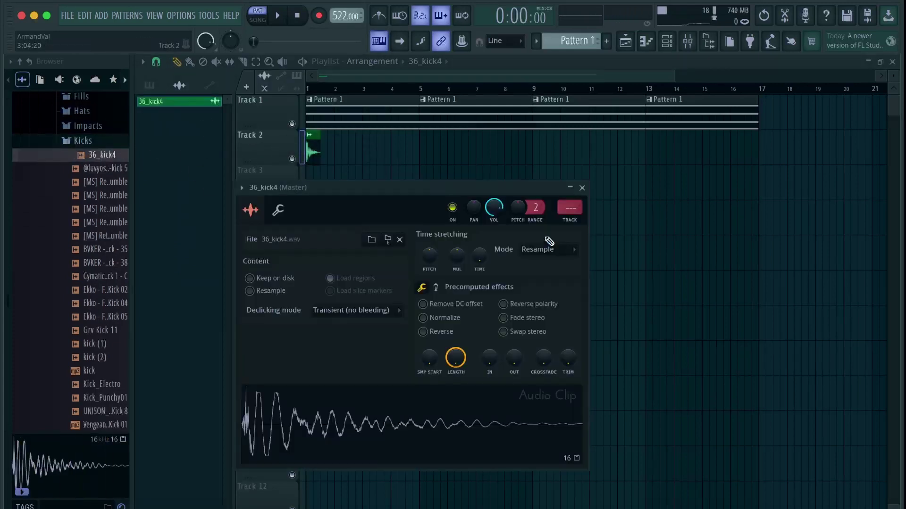
double_click(574, 223)
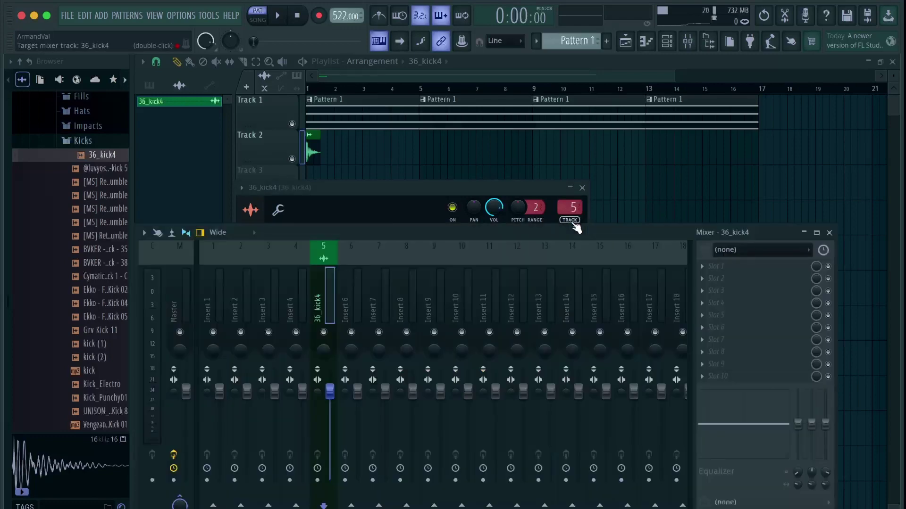
left_click(582, 187)
Add Fruity parametric EQ 2 to insert 5 with a ~100 Hz bass boost and ~8 kHz high shelf.
left_click(718, 267)
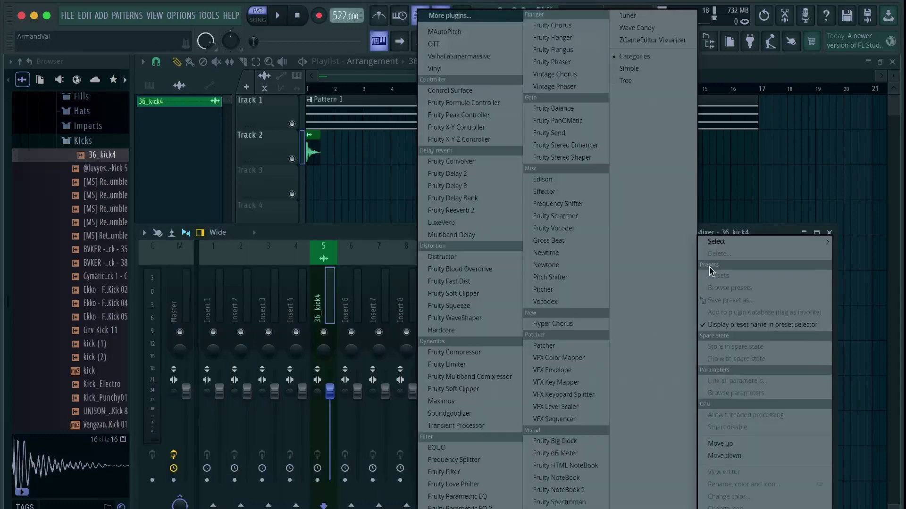
left_click(503, 498)
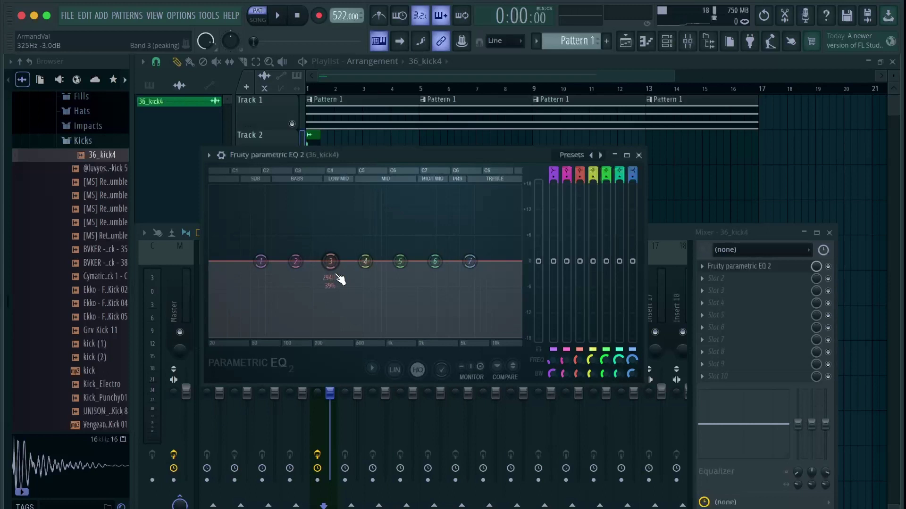
left_click_drag(330, 263, 290, 187)
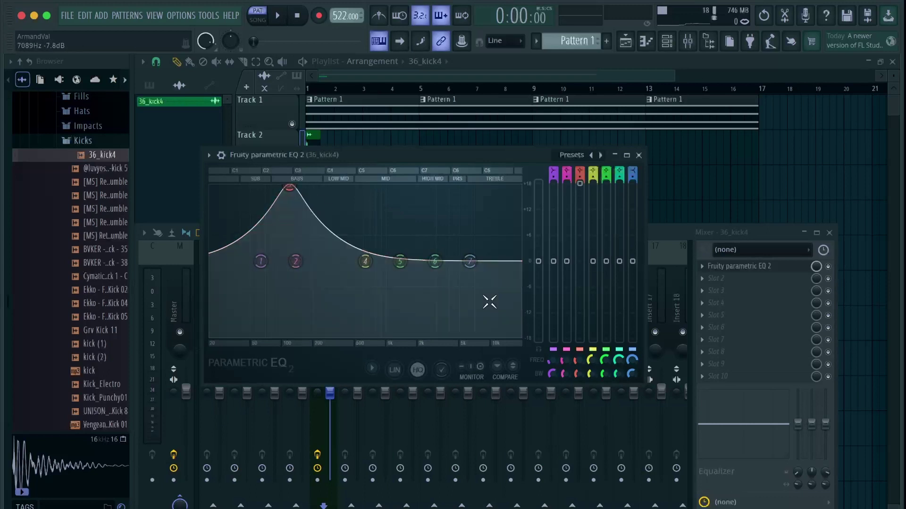
left_click_drag(469, 262, 476, 185)
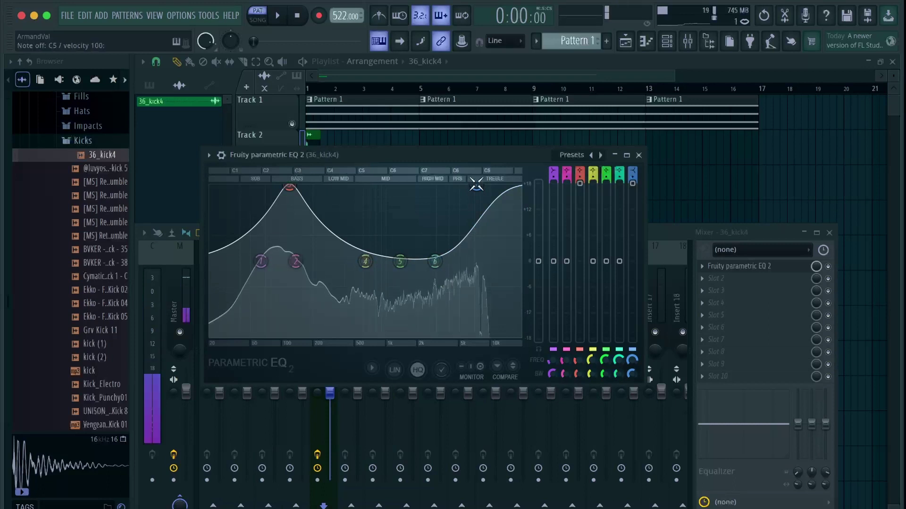
Close the EQ and mixer, switch playback to Song mode, and shorten the 36_kick4 clip.
key("Escape")
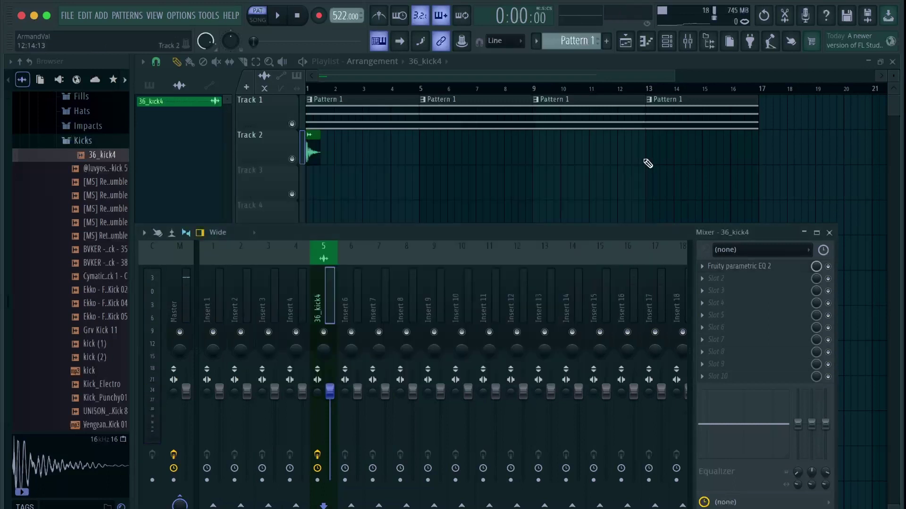
left_click(829, 233)
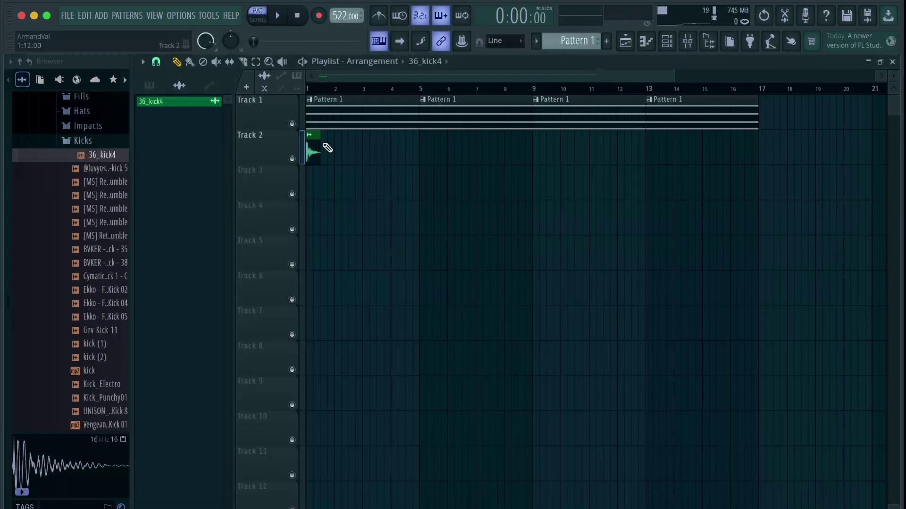
scroll(328, 148, "up", 4)
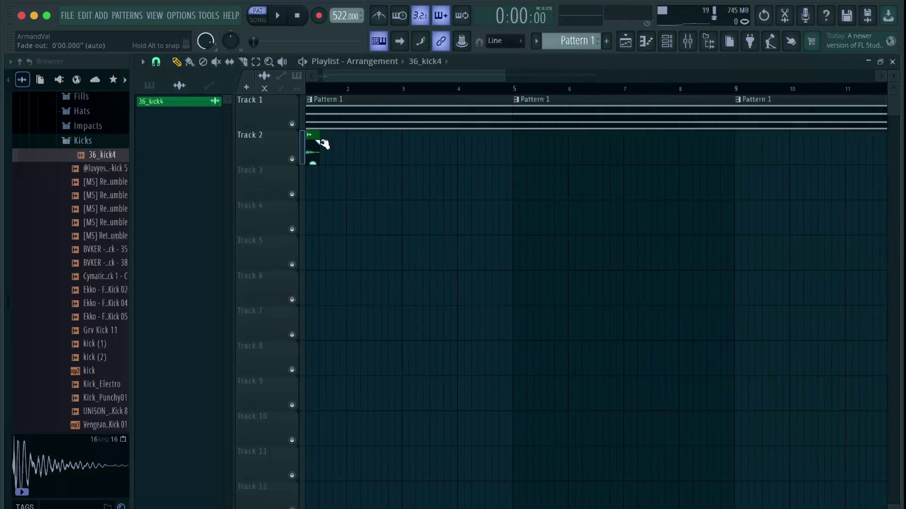
left_click(328, 93)
left_click_drag(367, 138, 360, 137)
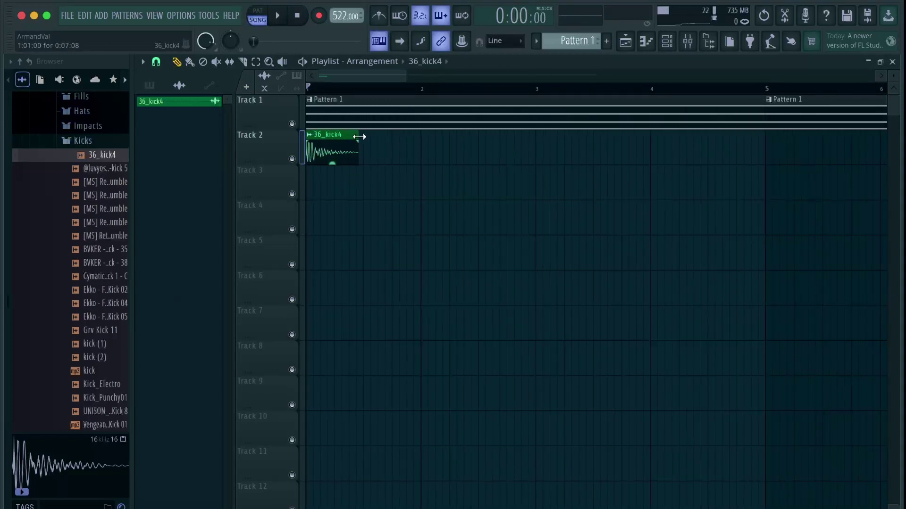
Paint five more short 36_kick4 clips along Track 2 up to bar 5, playing the rhythm back.
left_click(386, 150)
scroll(405, 149, "down", 2)
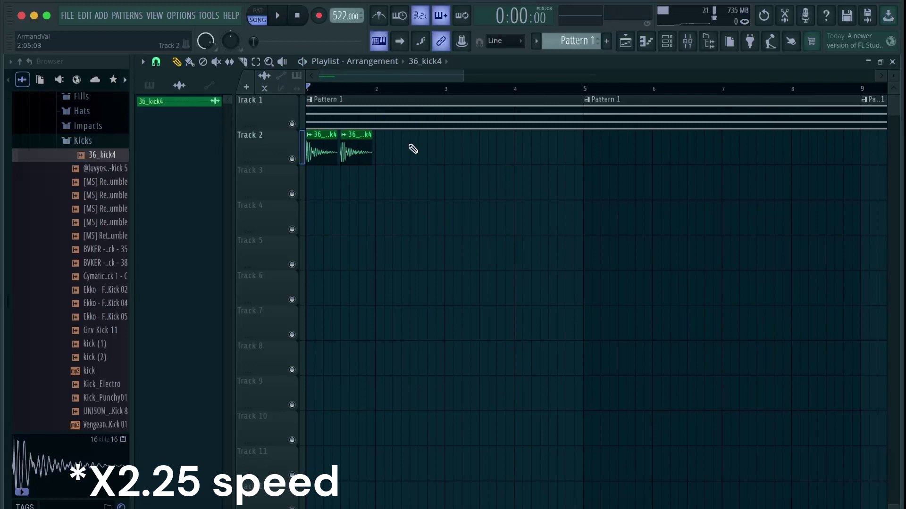
left_click(443, 148)
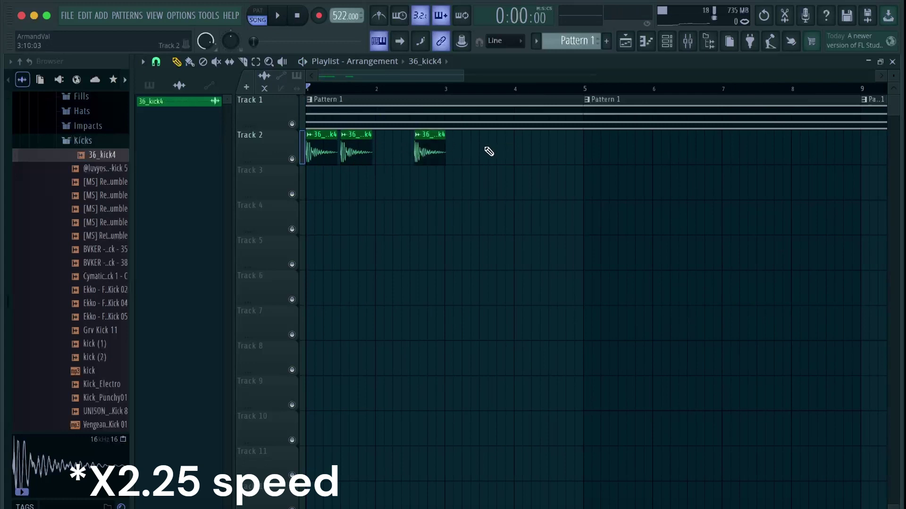
left_click_drag(519, 153, 485, 146)
scroll(483, 149, "down", 1)
key("space")
key("space")
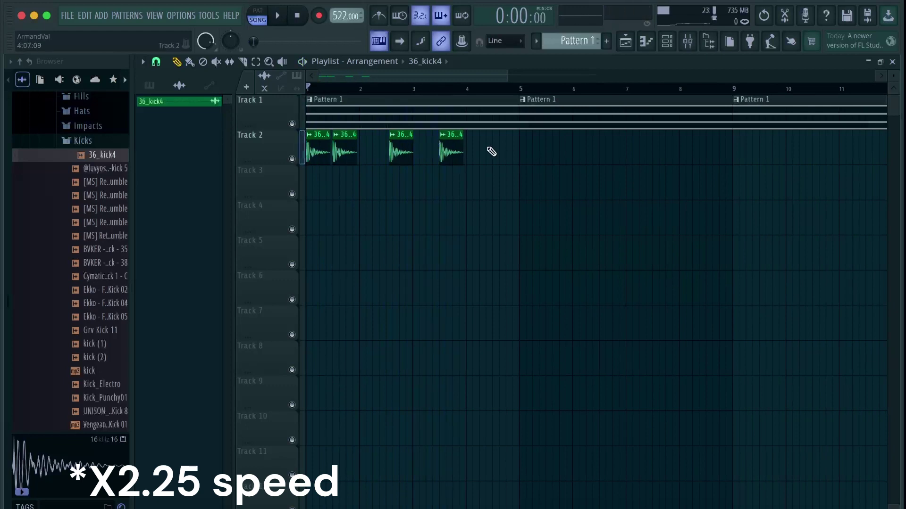
left_click(489, 150)
scroll(497, 145, "up", 2)
left_click_drag(545, 150, 517, 150)
left_click(527, 150)
scroll(527, 150, "down", 2)
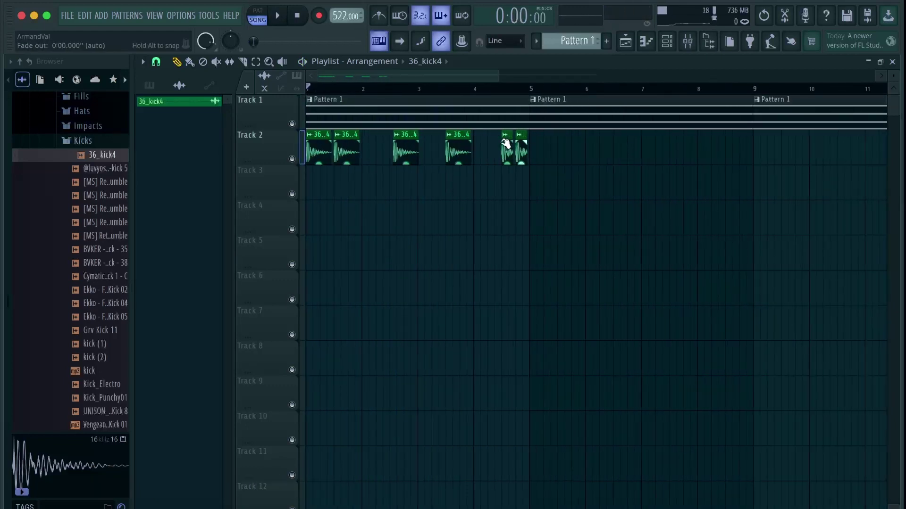
Collapse Kicks, open Snares, and drag 38_snare1 onto Track 3 near bar 2.
left_click(100, 141)
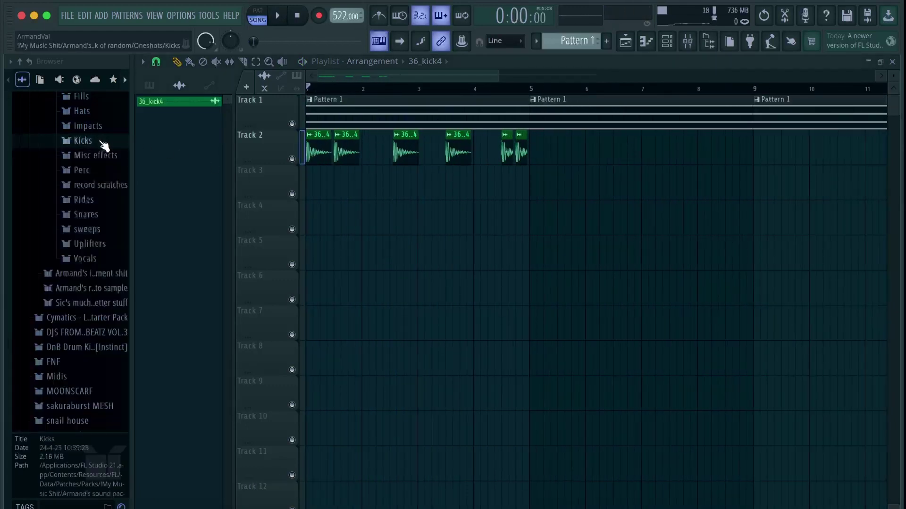
left_click(98, 218)
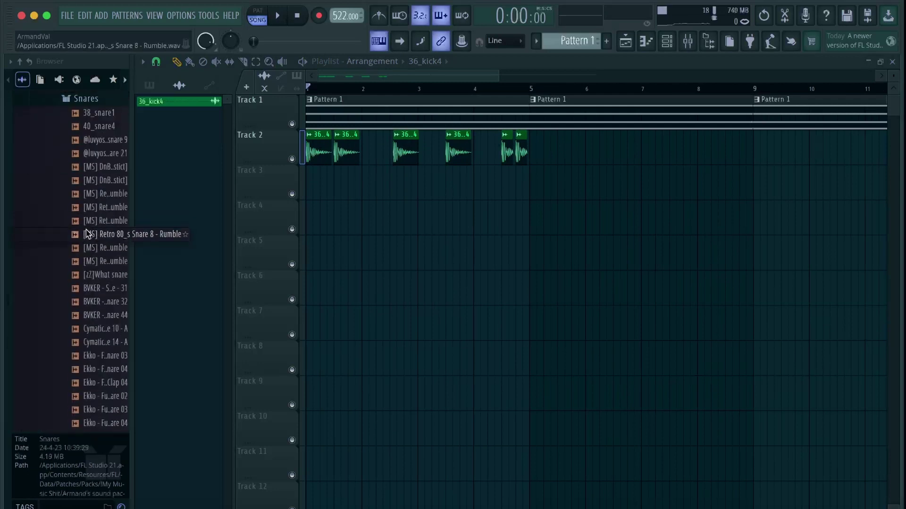
scroll(99, 234, "up", 2)
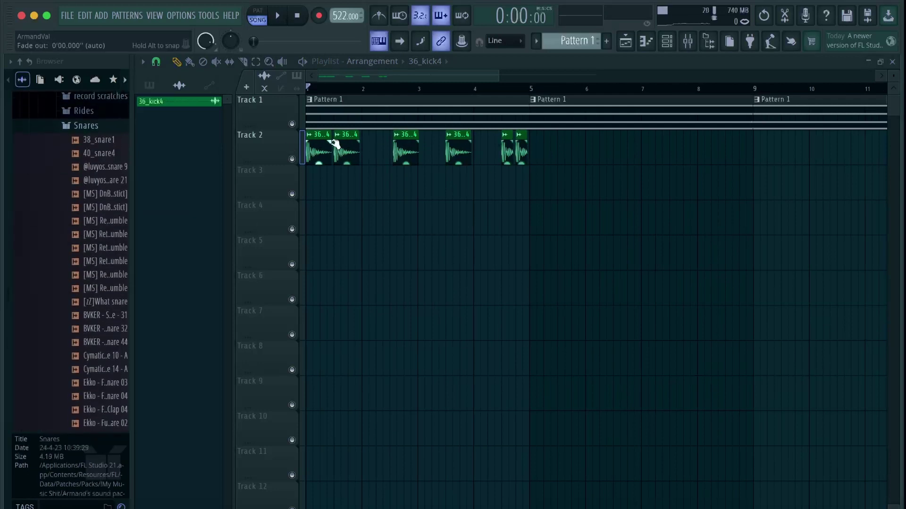
scroll(333, 147, "up", 2)
double_click(352, 142)
left_click(582, 187)
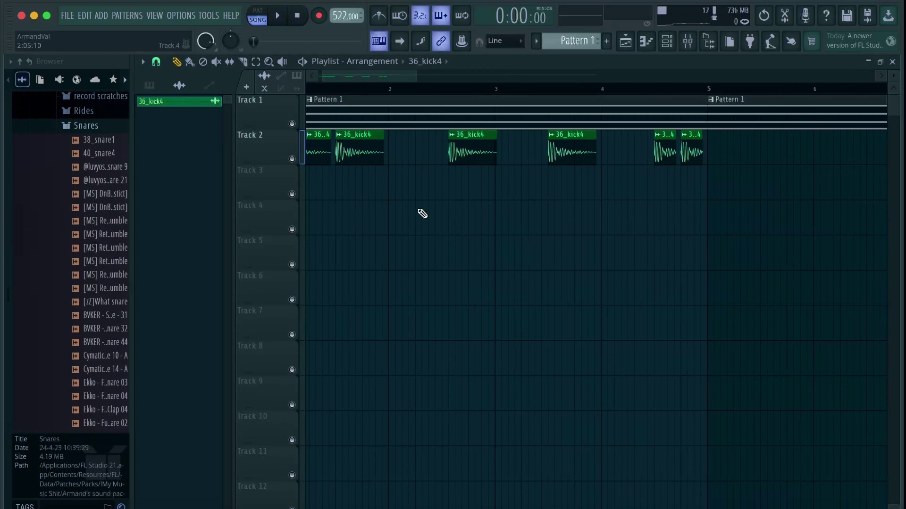
scroll(420, 211, "down", 2)
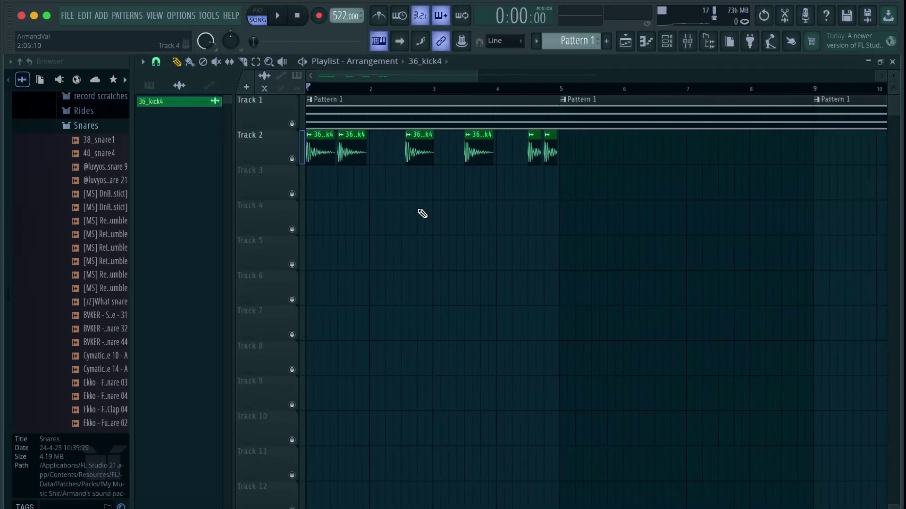
left_click(105, 141)
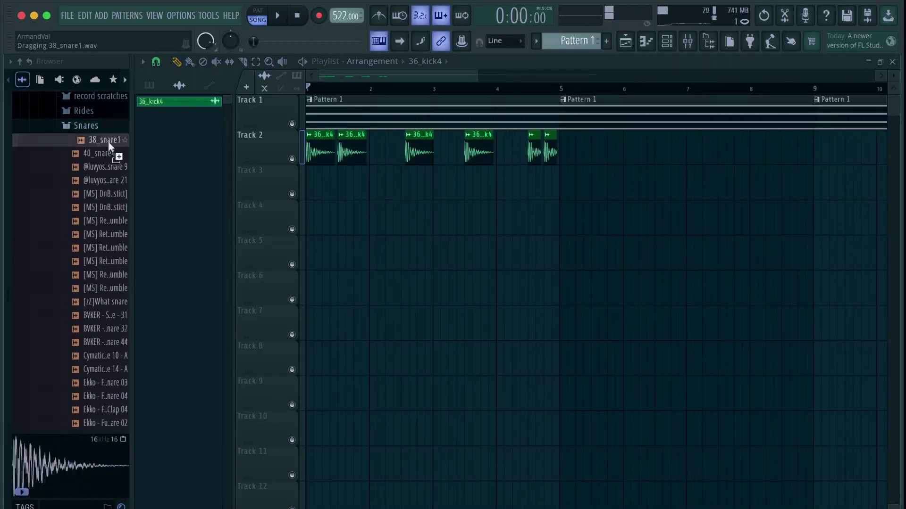
left_click_drag(109, 141, 382, 171)
Send the 38_snare1 channel to insert 5, comparing with the 36_kick4 channel's routing.
double_click(382, 170)
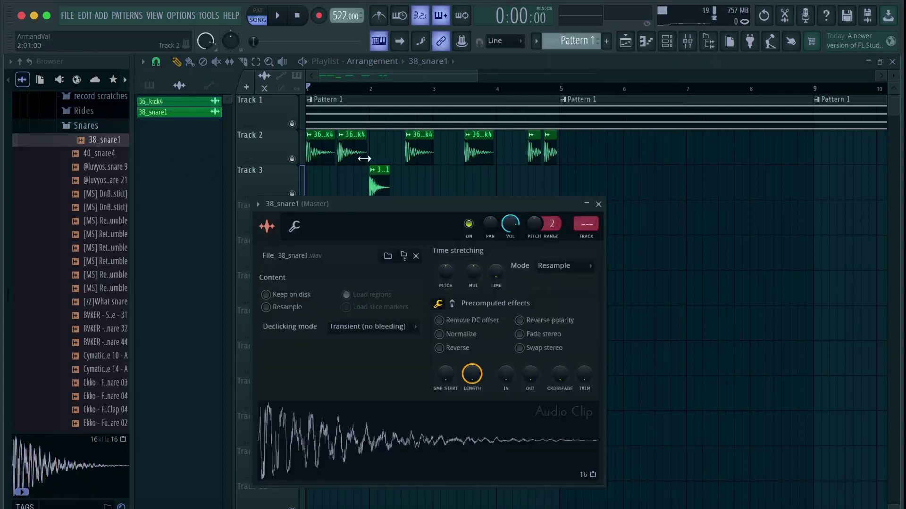
left_click(600, 205)
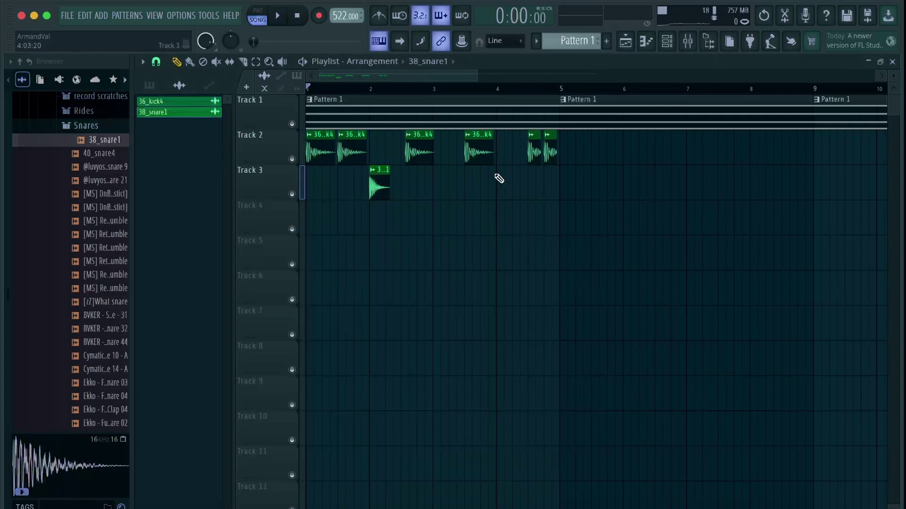
double_click(419, 147)
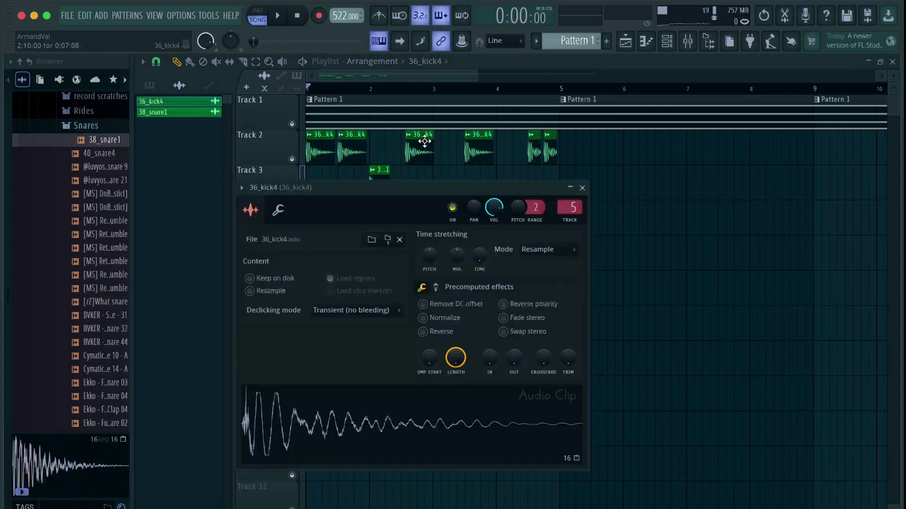
left_click(583, 188)
double_click(378, 176)
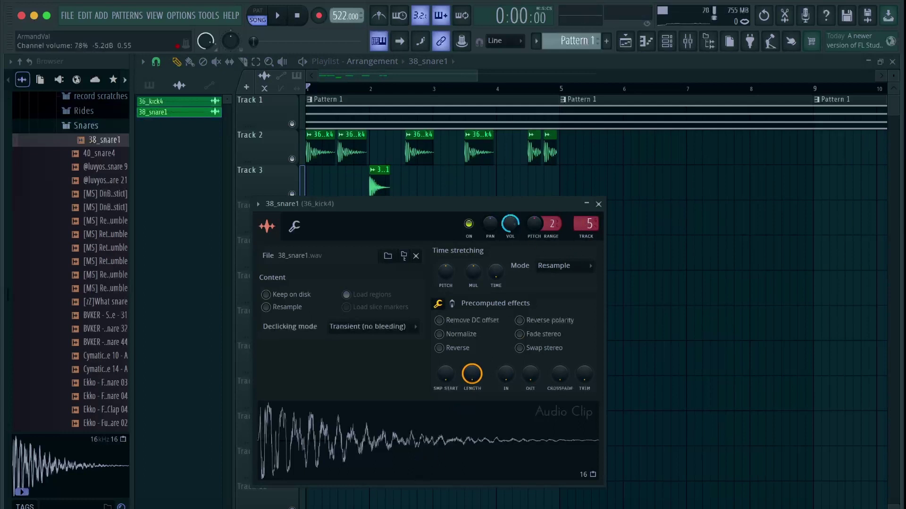
Close the open snare and kick channel settings windows.
left_click(599, 205)
double_click(356, 141)
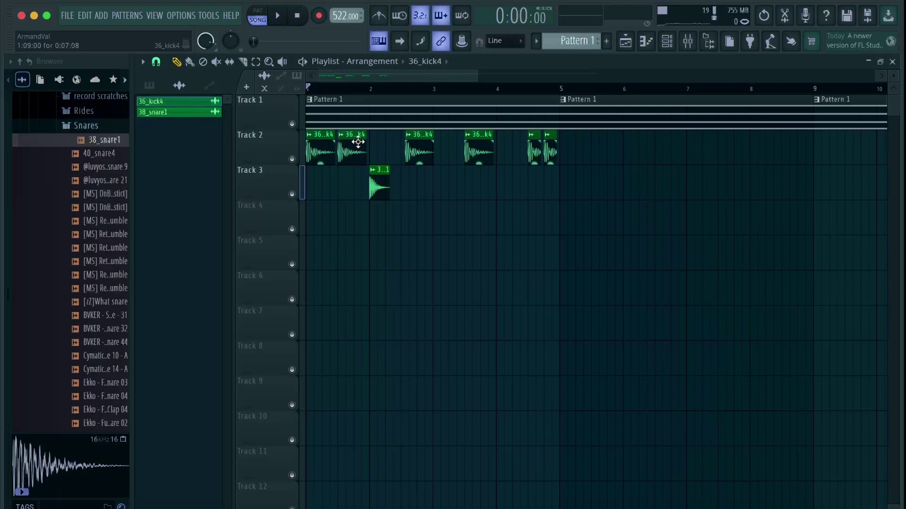
key("Escape")
left_click(416, 177)
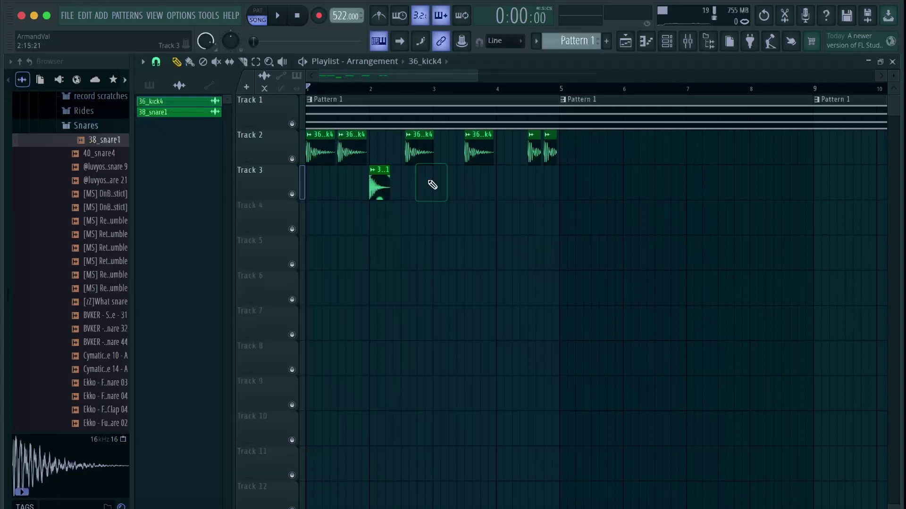
Paint 38_snare1 hits on Track 3 near bars 2.75, 3.25 and 4, and play them back.
left_click(377, 179)
left_click(420, 178)
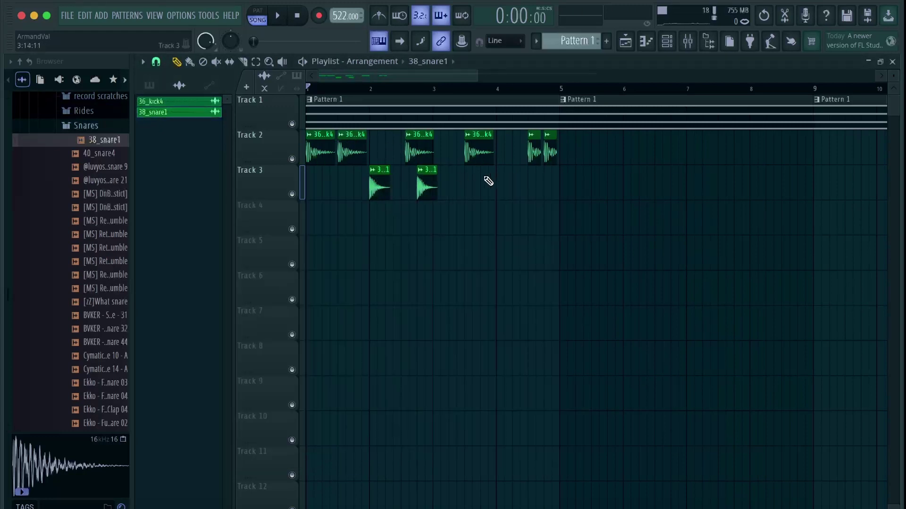
left_click(454, 180)
left_click(500, 181)
key("space")
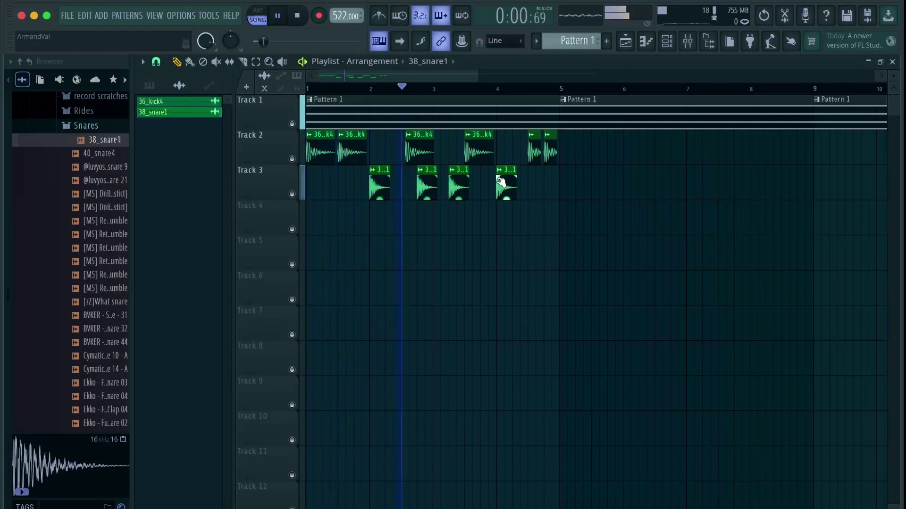
key("space")
Nudge the kick clip near bar 2.75 slightly earlier and play back to check it.
left_click(416, 144)
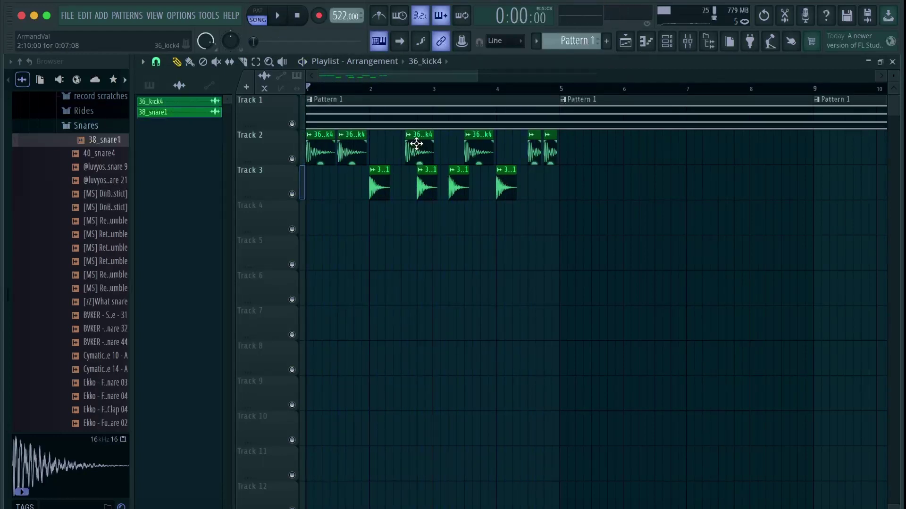
left_click_drag(416, 144, 412, 143)
key("space")
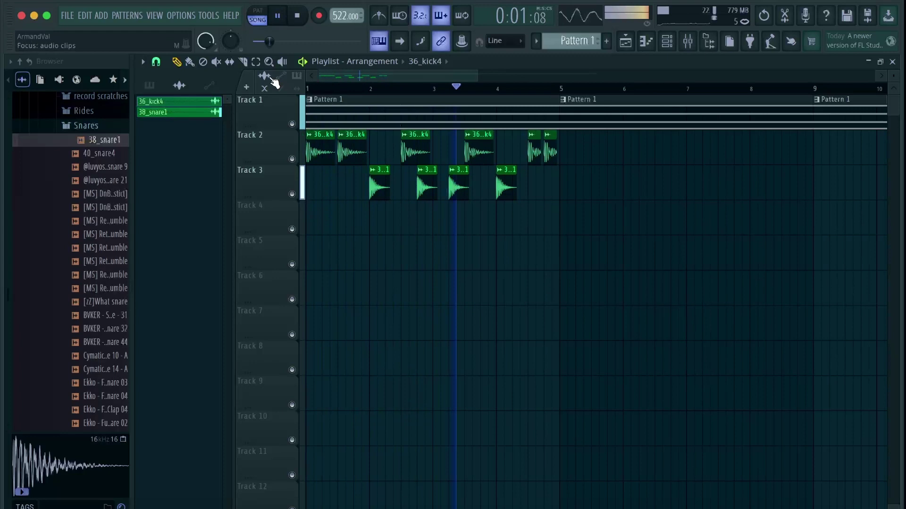
key("space")
Select all kick and snare clips from bar 1.25 to 5.5 and scroll across the playlist.
left_click_drag(588, 199, 324, 132)
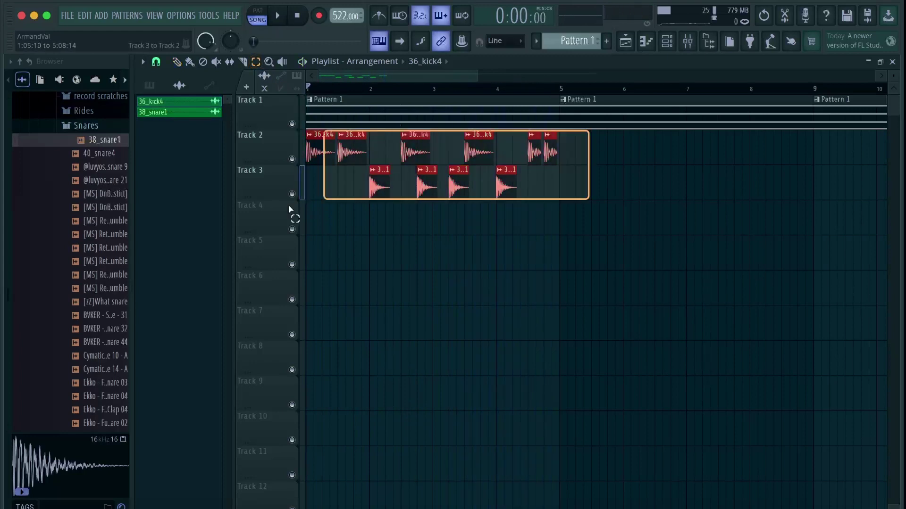
scroll(241, 210, "right", 4)
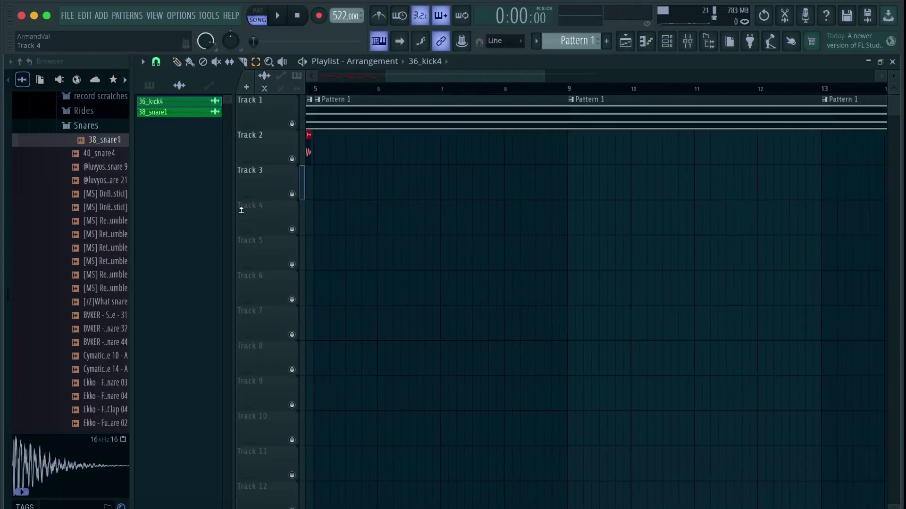
scroll(241, 209, "left", 4)
scroll(241, 210, "right", 8)
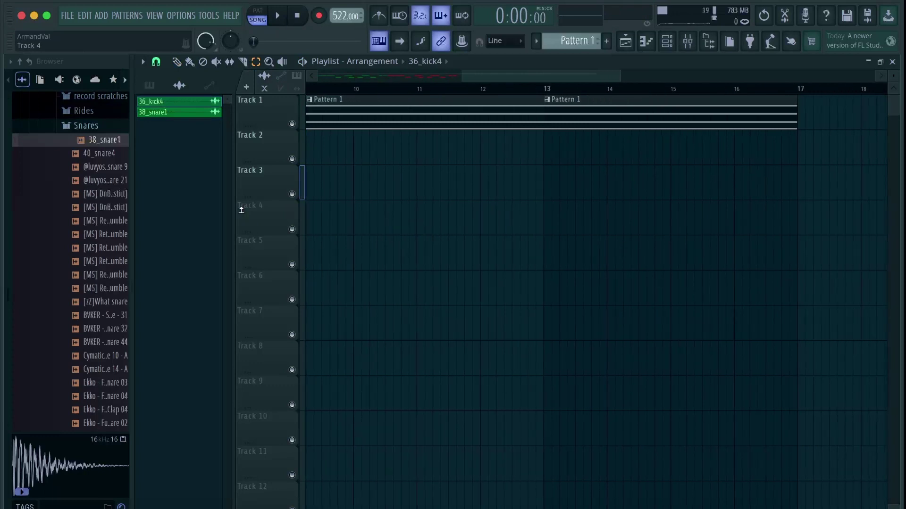
scroll(241, 210, "left", 8)
scroll(241, 210, "right", 12)
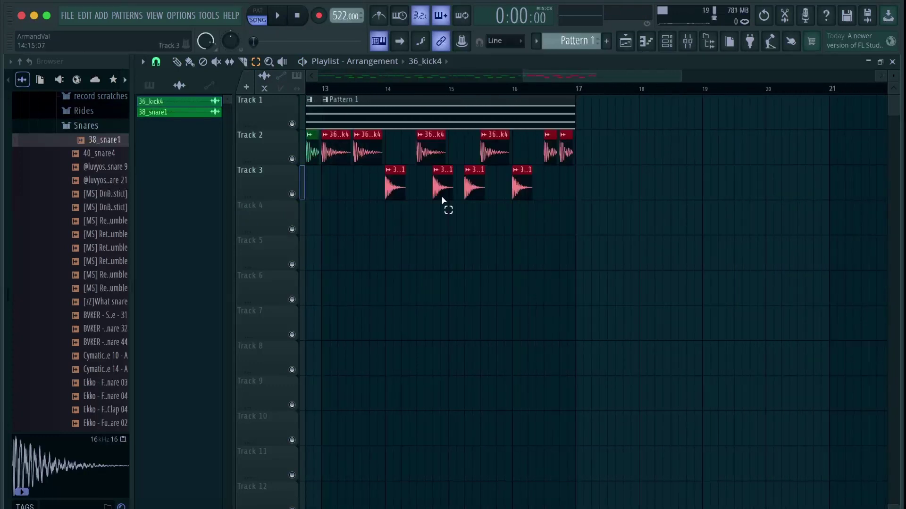
scroll(444, 203, "down", 4)
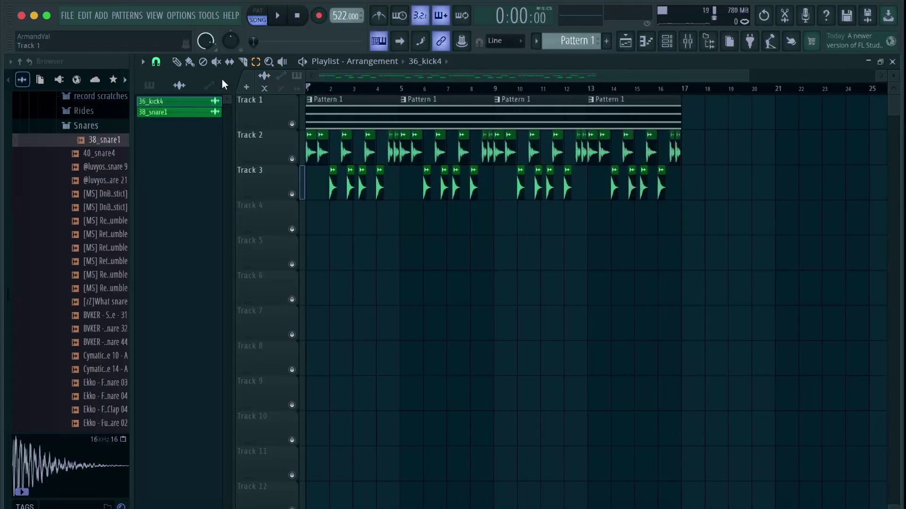
Raise the kick insert's Fruity parametric EQ 2 output level to +18 dB.
left_click(688, 42)
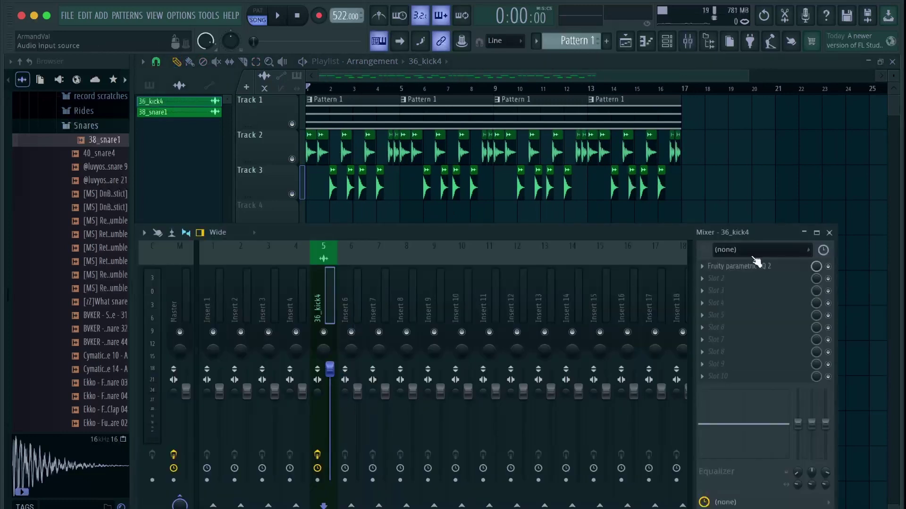
left_click(719, 267)
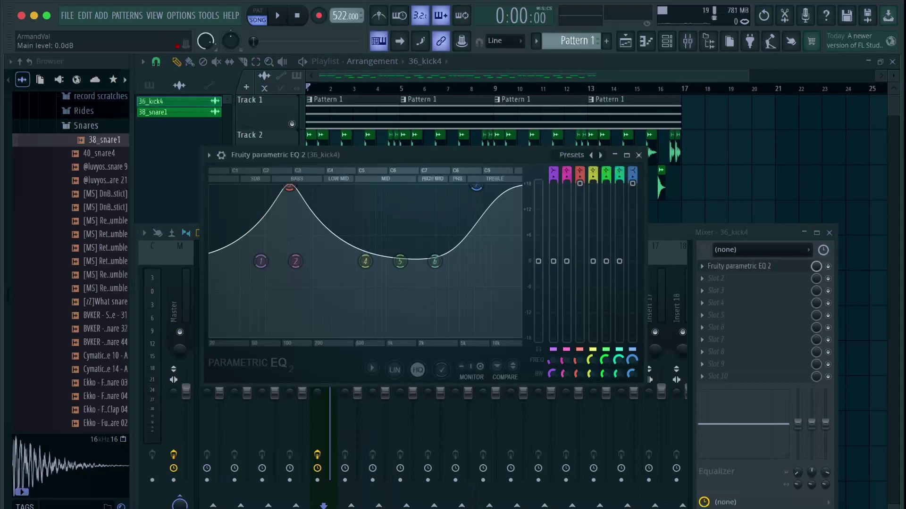
left_click_drag(538, 261, 541, 188)
left_click(639, 155)
Add Fruity Blood Overdrive to the kick insert with the x100 pre-amp boost on.
left_click(705, 280)
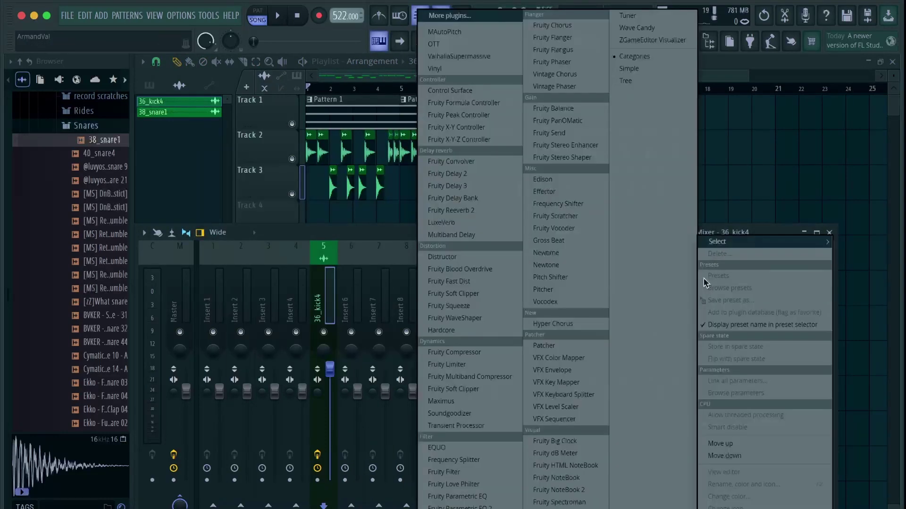
left_click(484, 269)
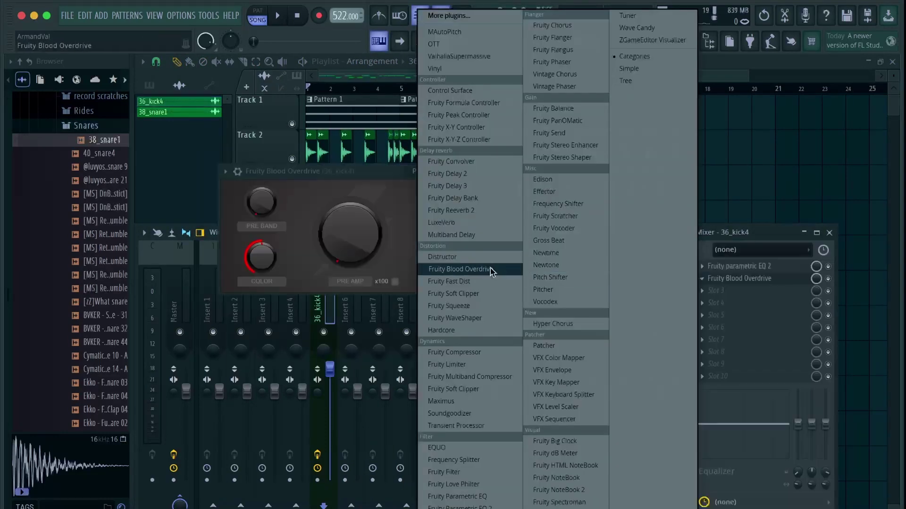
left_click(394, 281)
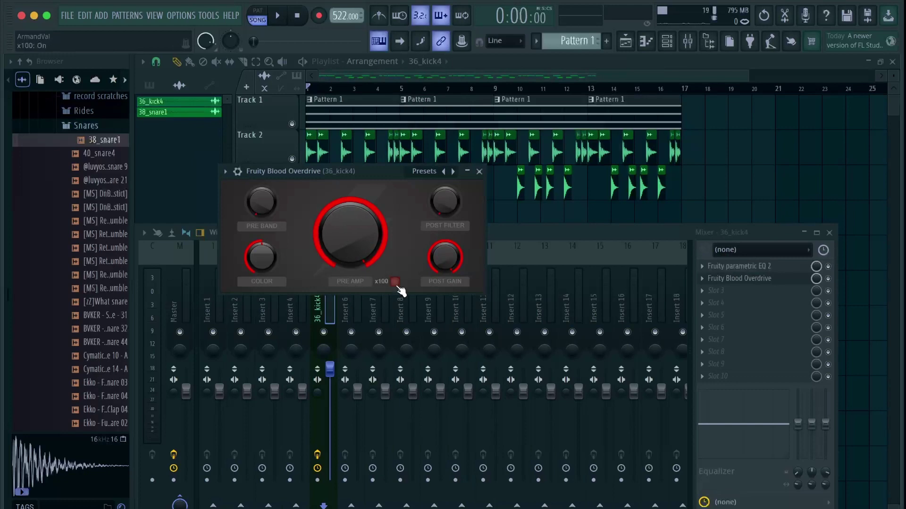
Close the Blood Overdrive window and mixer, and play the beat to hear the overdriven kick.
left_click(479, 172)
key("space")
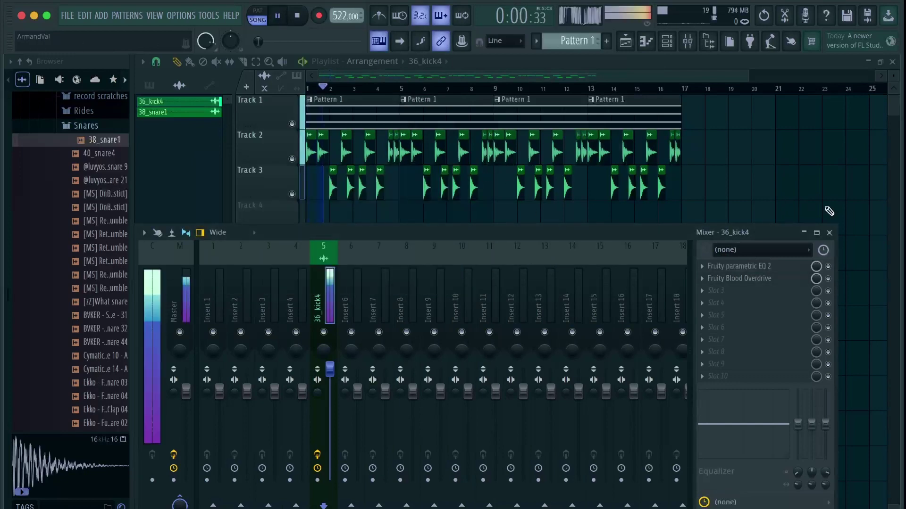
left_click(828, 233)
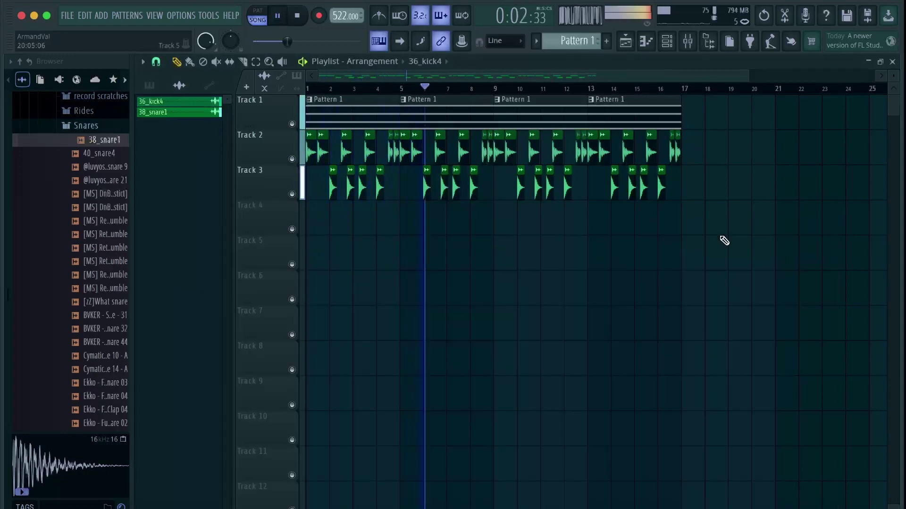
key("space")
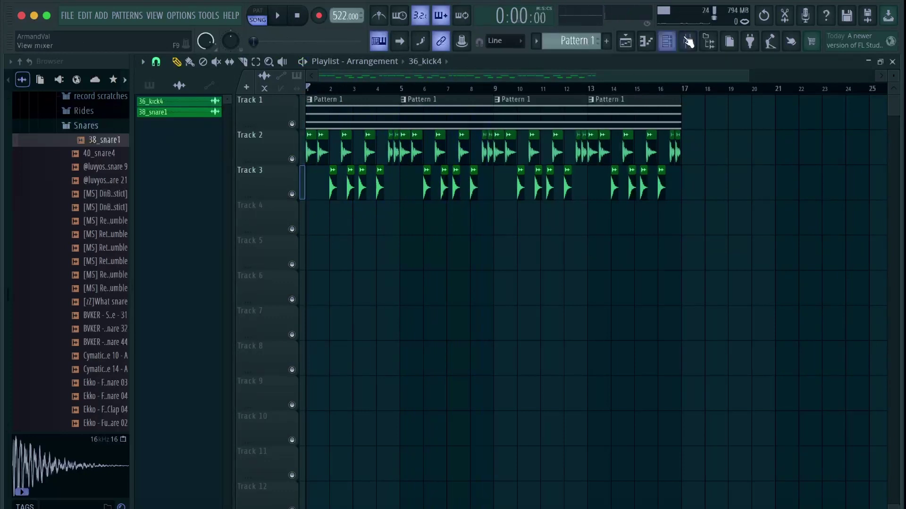
left_click(689, 42)
left_click(688, 41)
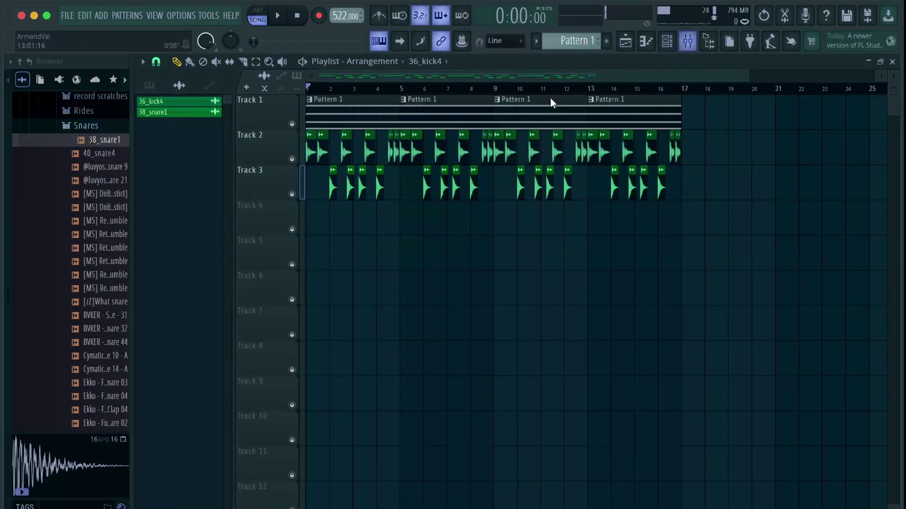
scroll(399, 140, "up", 3)
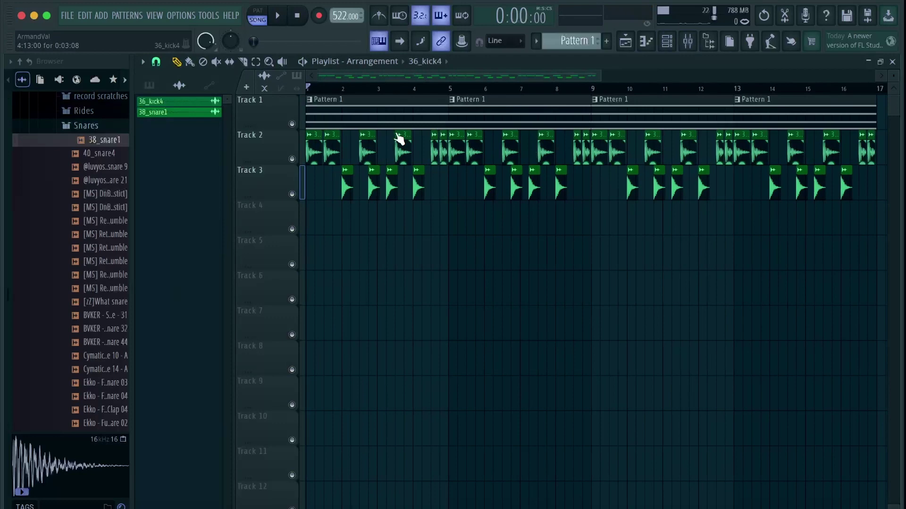
key("space")
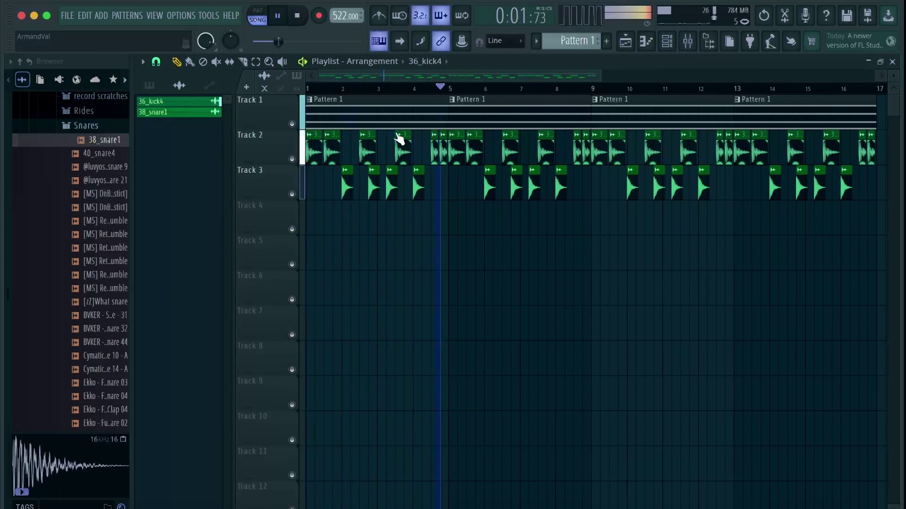
scroll(399, 140, "down", 3)
key("space")
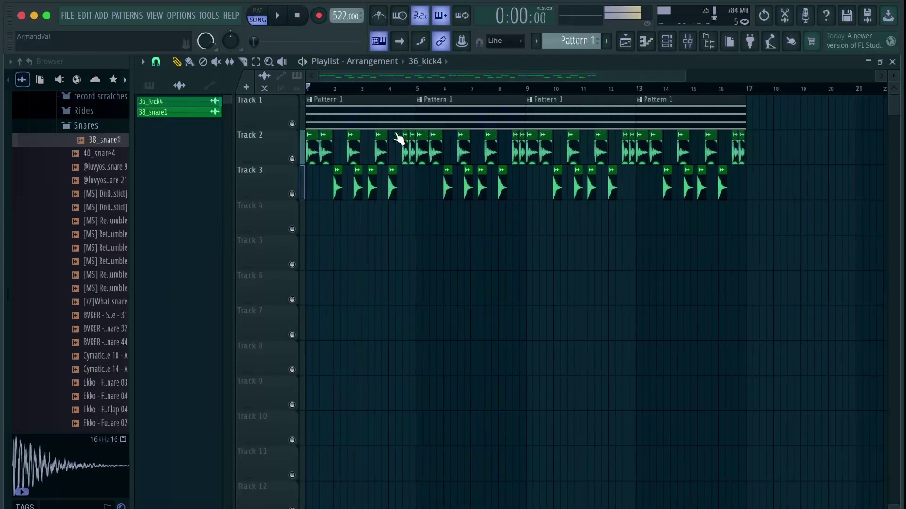
Collapse the Snares and Oneshots folders and expand Loops in the browser.
left_click(79, 126)
scroll(83, 134, "up", 3)
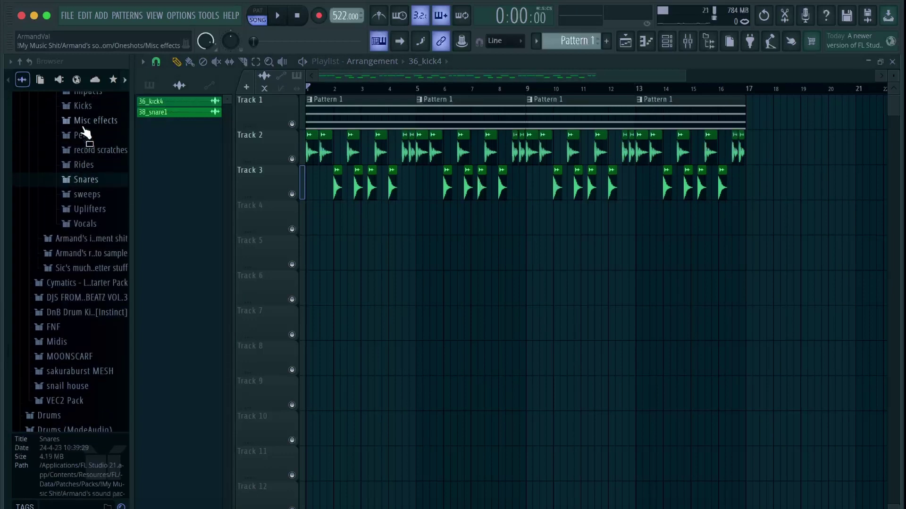
scroll(99, 153, "up", 5)
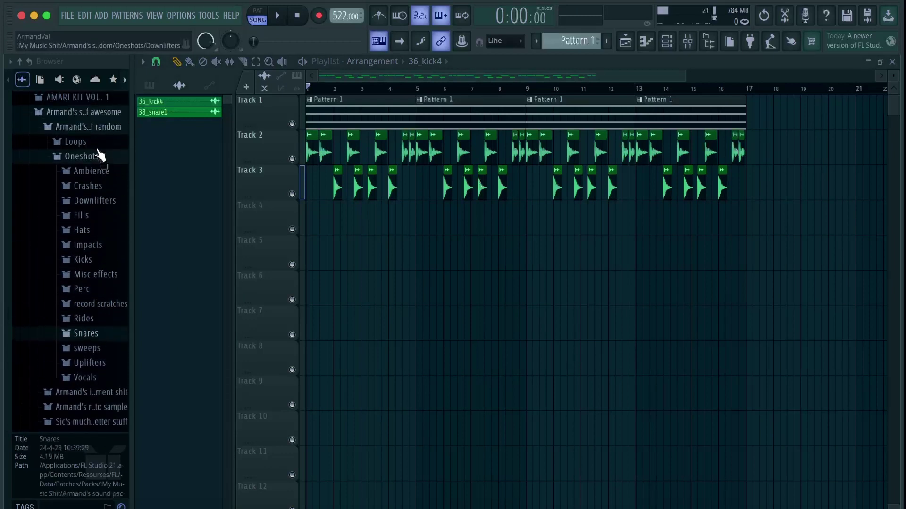
left_click(94, 166)
left_click(90, 150)
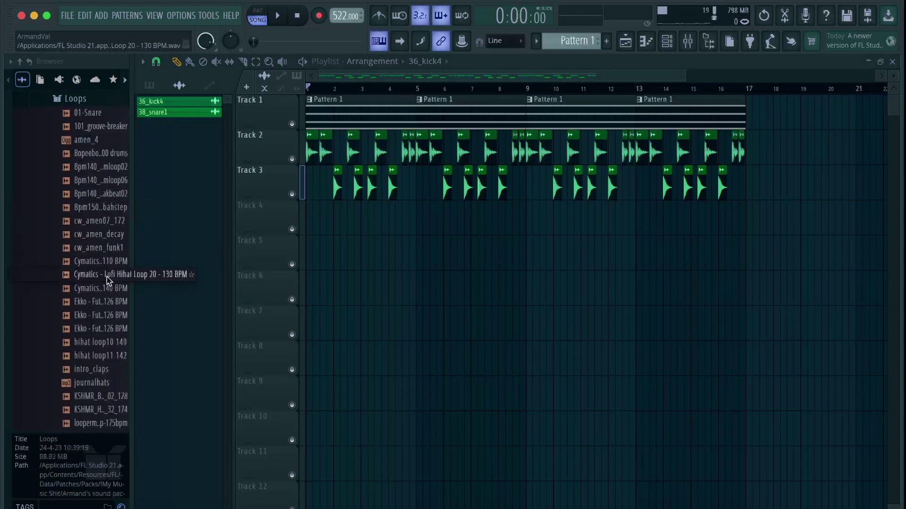
Place Ekko Drum Loop 01 on Track 4 at bar 1, trim it to bar 9, and add a copy at bar 9.
left_click_drag(106, 303, 330, 222)
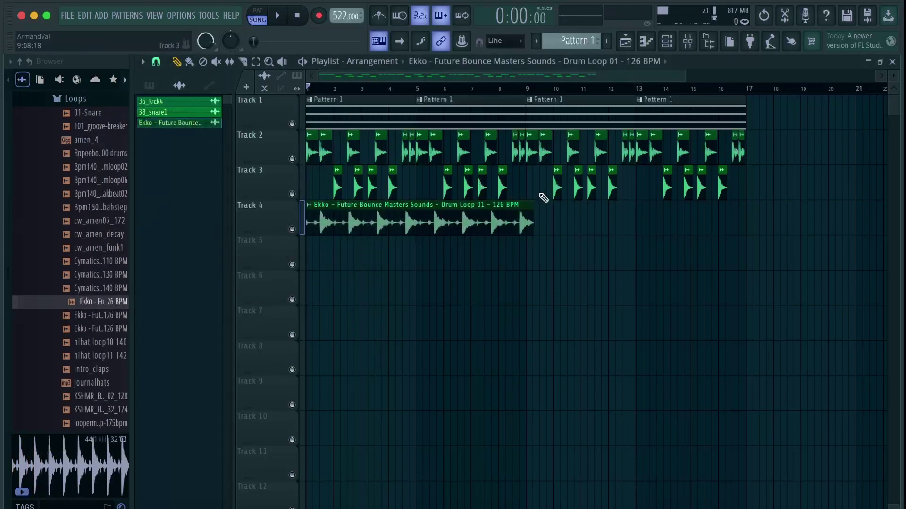
left_click_drag(532, 205, 524, 205)
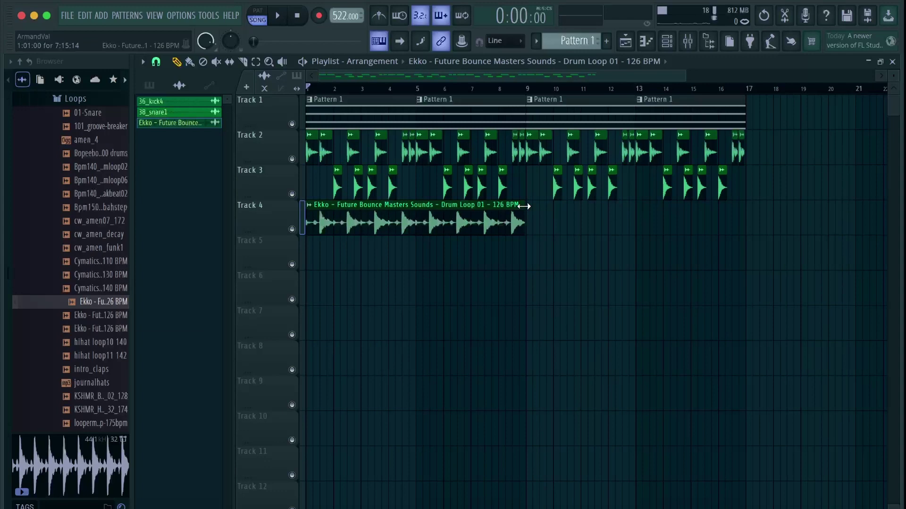
scroll(524, 206, "up", 6)
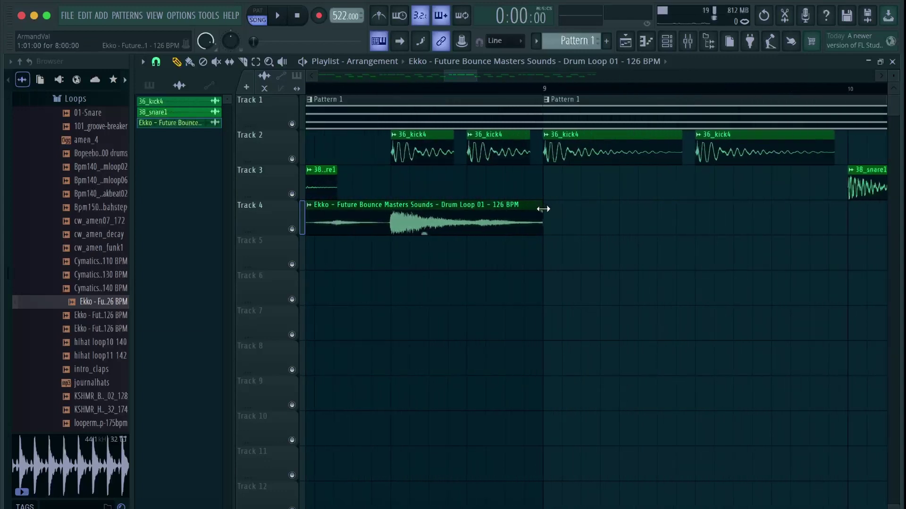
left_click(545, 209)
scroll(542, 208, "down", 8)
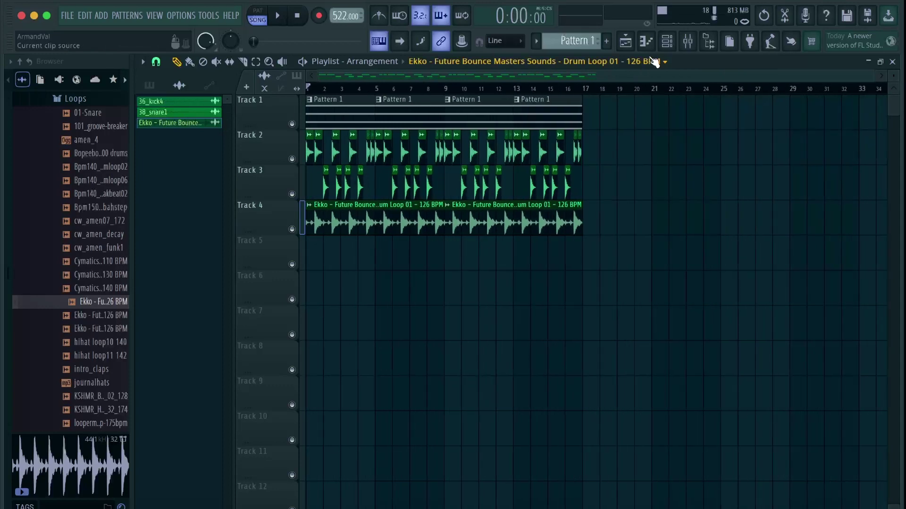
Audition the drum loop and route its clip to a free mixer insert.
key("space")
scroll(389, 182, "up", 3)
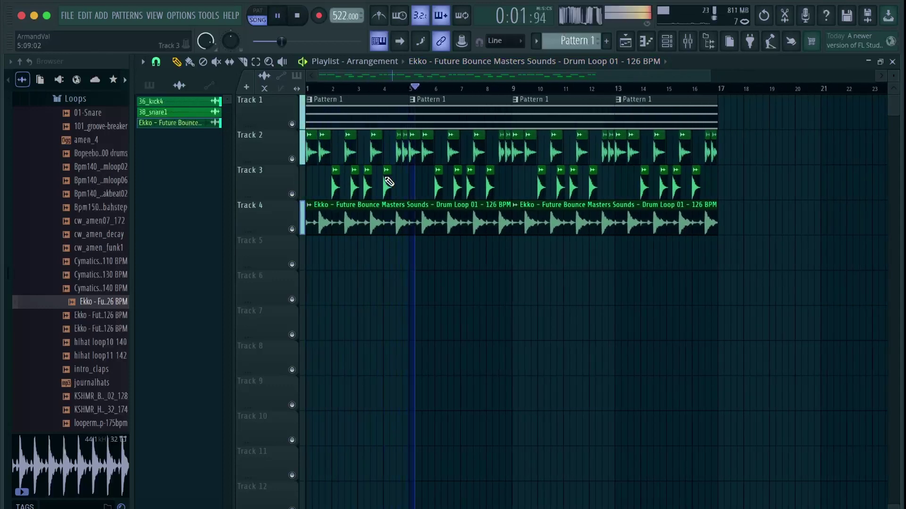
key("space")
scroll(387, 181, "down", 2)
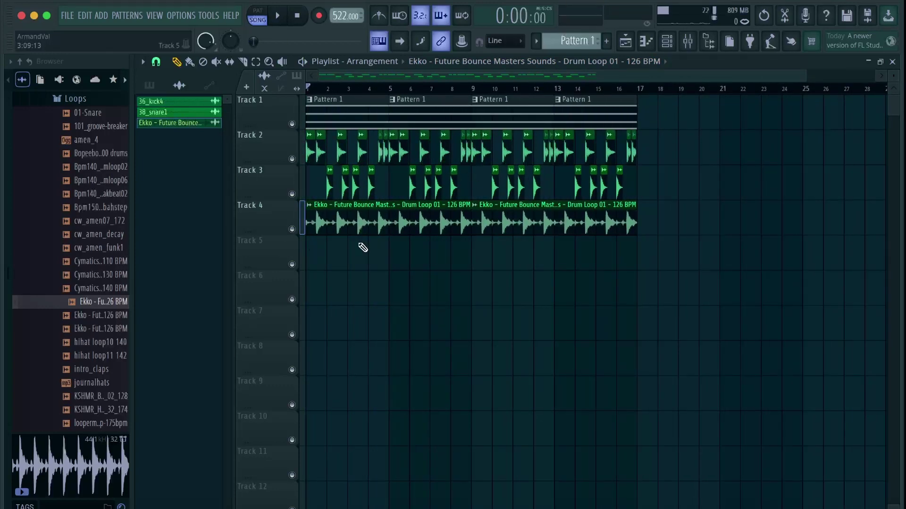
double_click(343, 217)
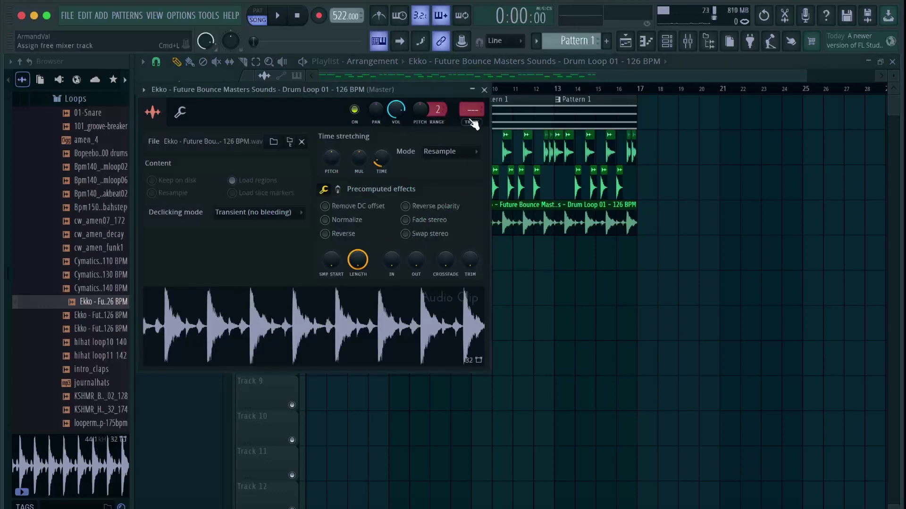
key("super+l")
left_click(484, 89)
Add Fruity parametric EQ 2 to the loop's insert and raise bands 2–7 to about +18 dB.
left_click(712, 265)
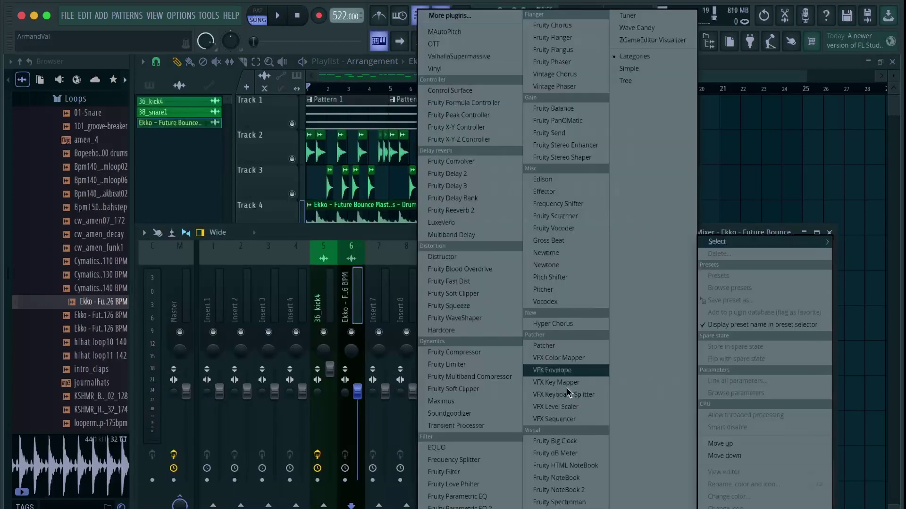
left_click(463, 495)
left_click_drag(502, 294, 526, 217)
left_click_drag(467, 294, 512, 218)
left_click_drag(438, 294, 522, 219)
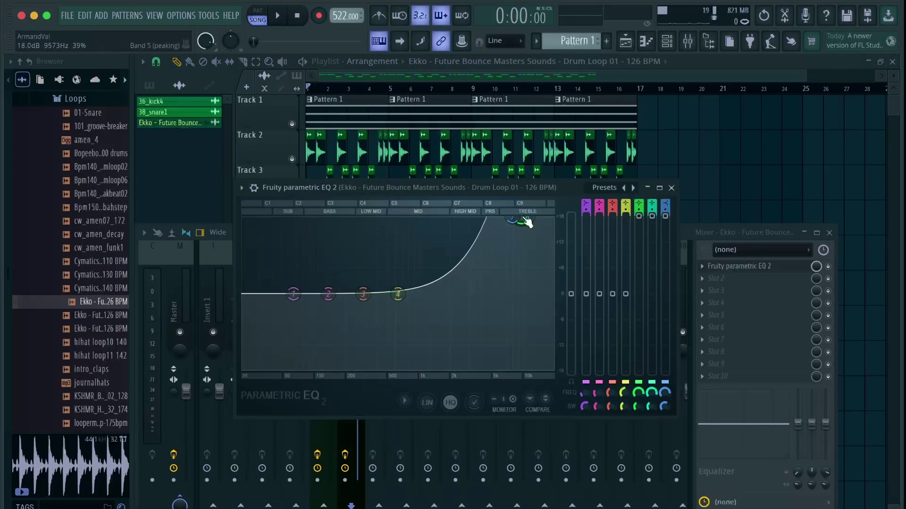
left_click_drag(398, 293, 523, 218)
left_click_drag(362, 294, 519, 218)
left_click_drag(328, 294, 522, 218)
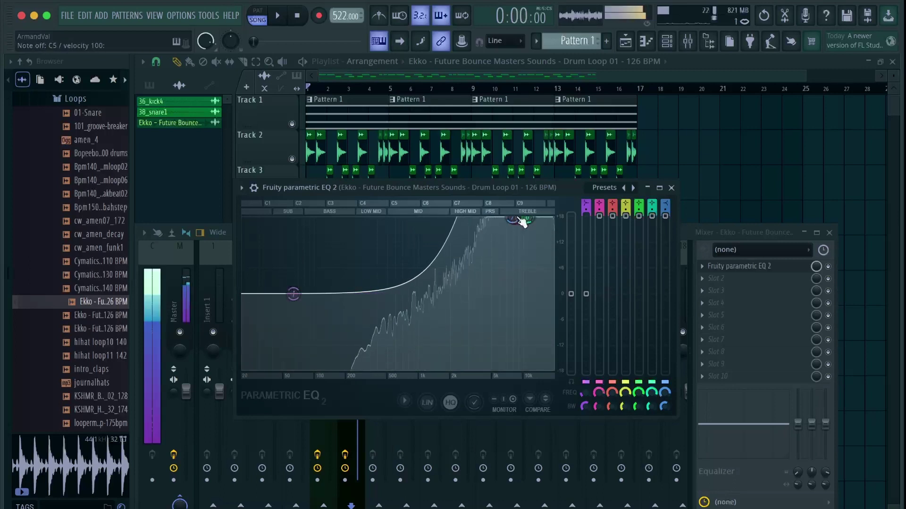
Close the EQ and mixer and play the song to hear the EQ'd loop.
left_click(672, 188)
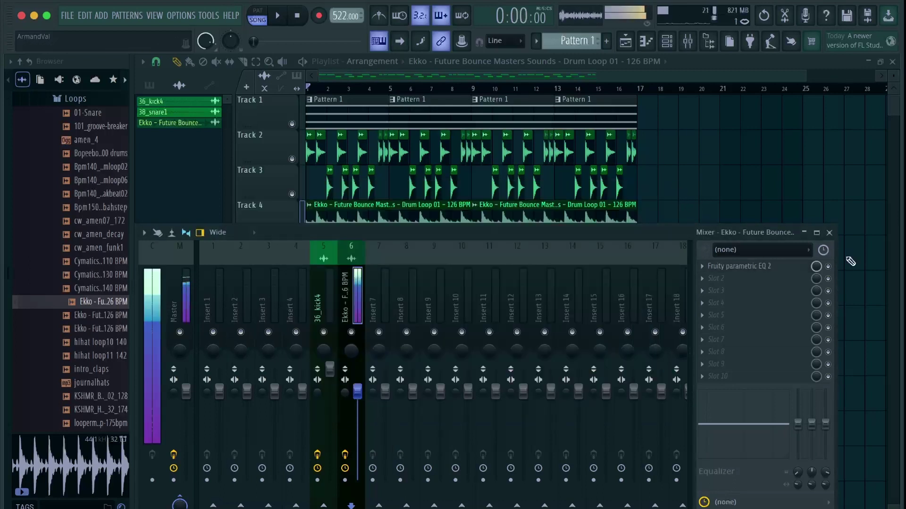
left_click(829, 233)
key("space")
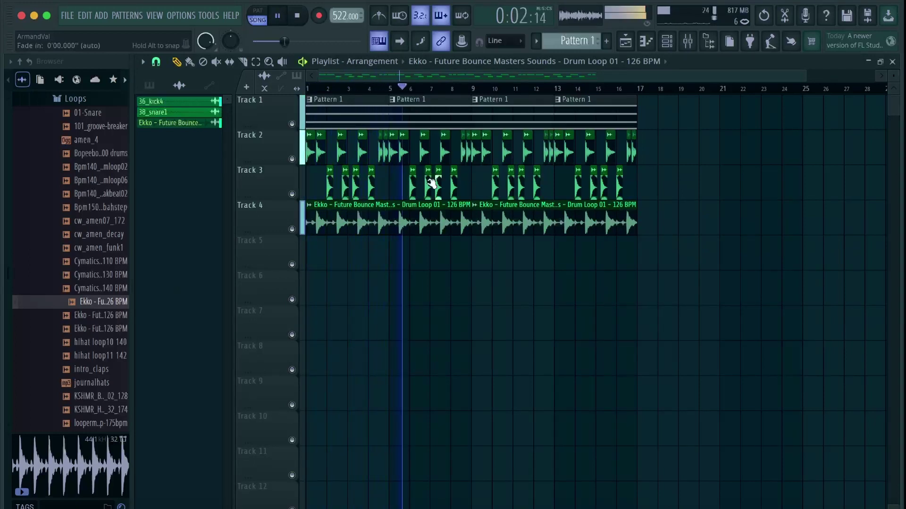
key("space")
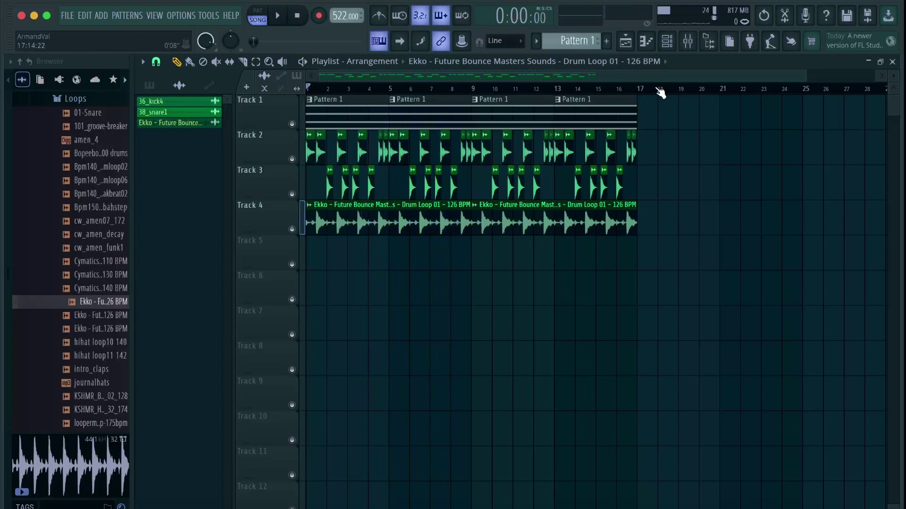
Pull the Ekko drum loop's insert fader down to about 3% while playing, then close the mixer.
left_click(689, 48)
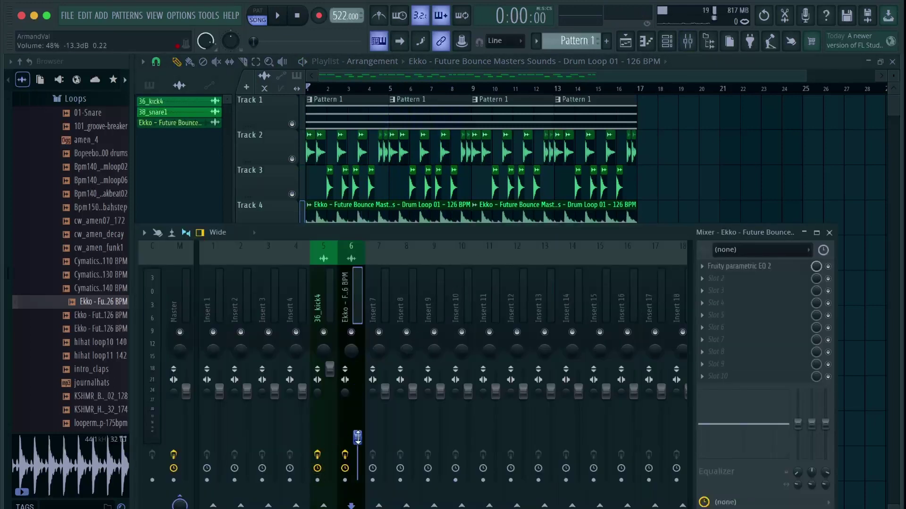
key("space")
left_click_drag(357, 437, 358, 474)
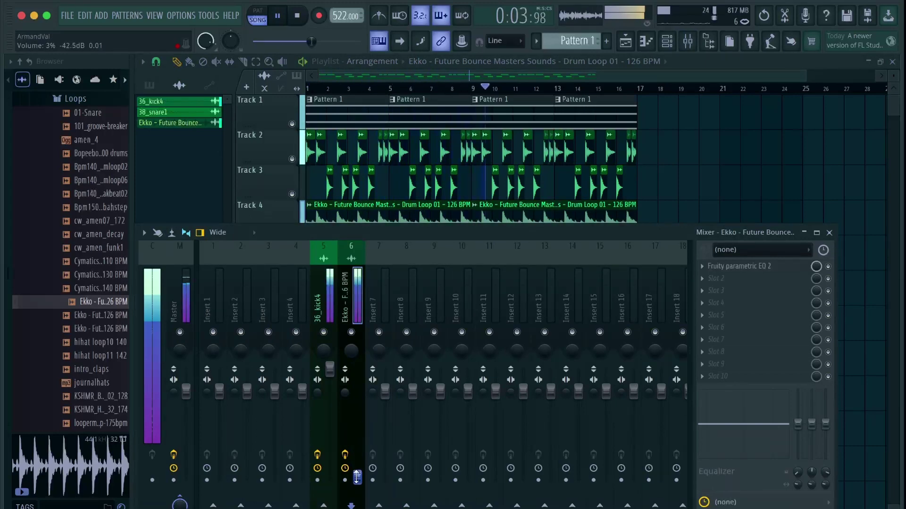
left_click(829, 232)
scroll(398, 223, "up", 2)
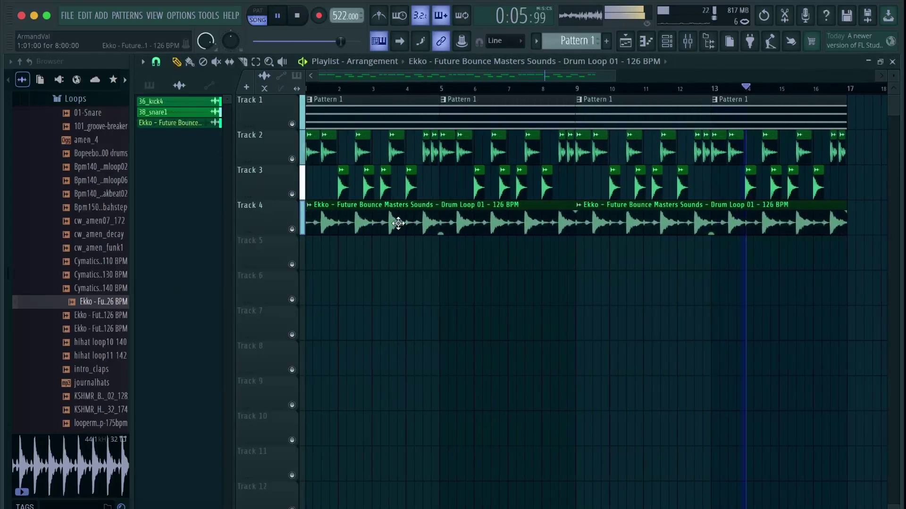
key("space")
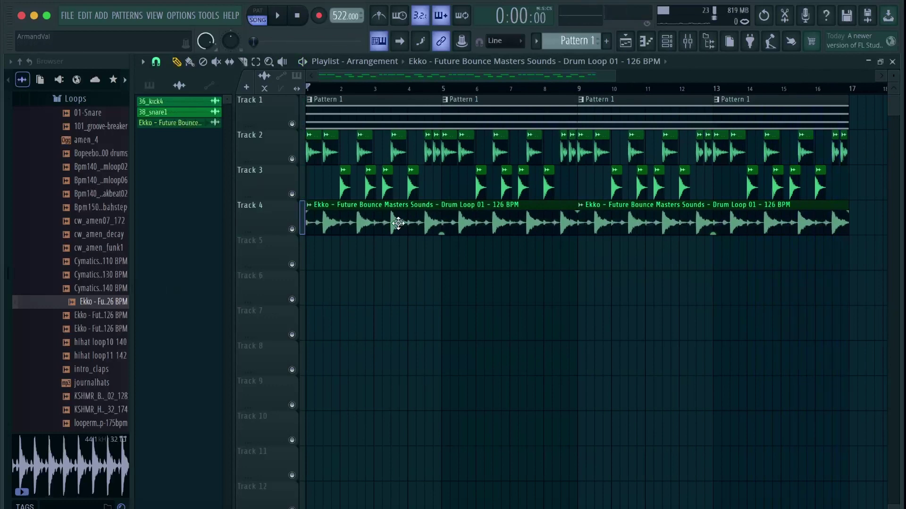
Route the Close Grand piano from Pattern 1 to mixer track 7.
double_click(409, 113)
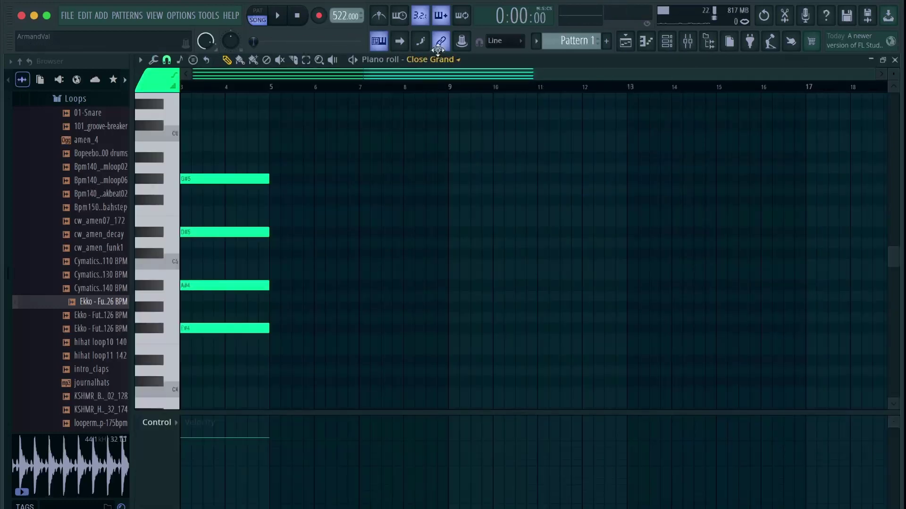
left_click(438, 58)
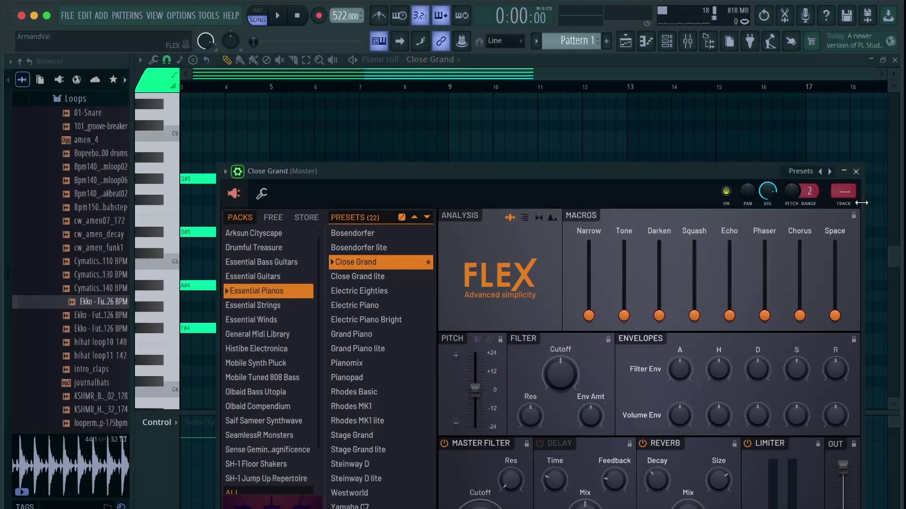
double_click(846, 203)
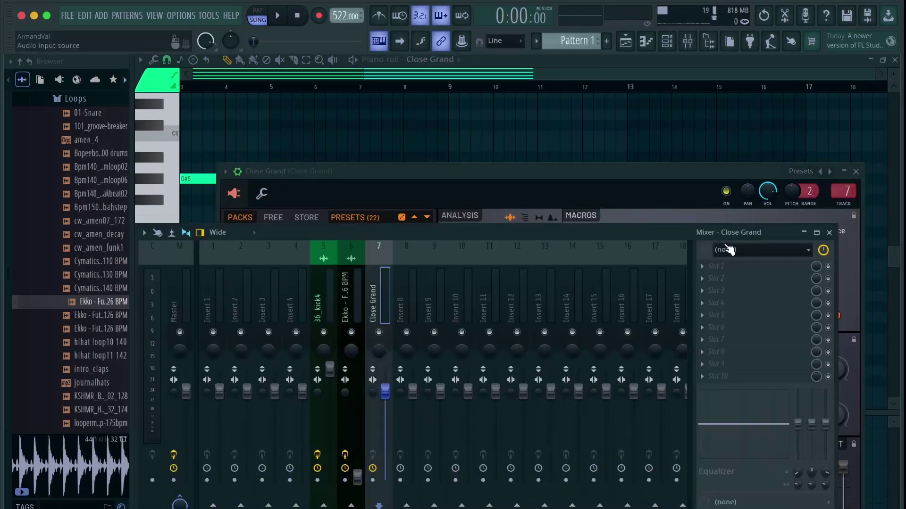
Load Fruity parametric EQ 2 on the piano track, boosting highs, a low band and mids around 500 Hz by 18 dB.
left_click(707, 276)
left_click(495, 420)
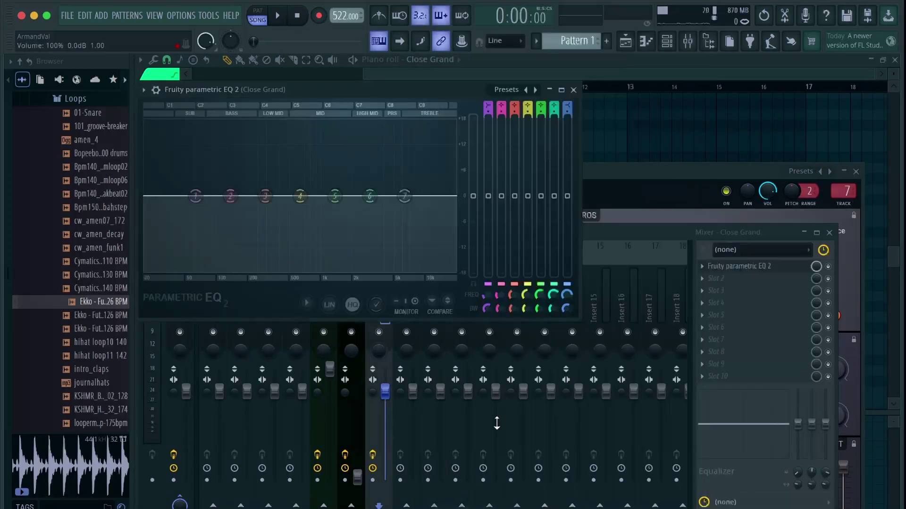
left_click_drag(370, 195, 428, 122)
left_click_drag(335, 196, 209, 121)
left_click_drag(271, 196, 298, 122)
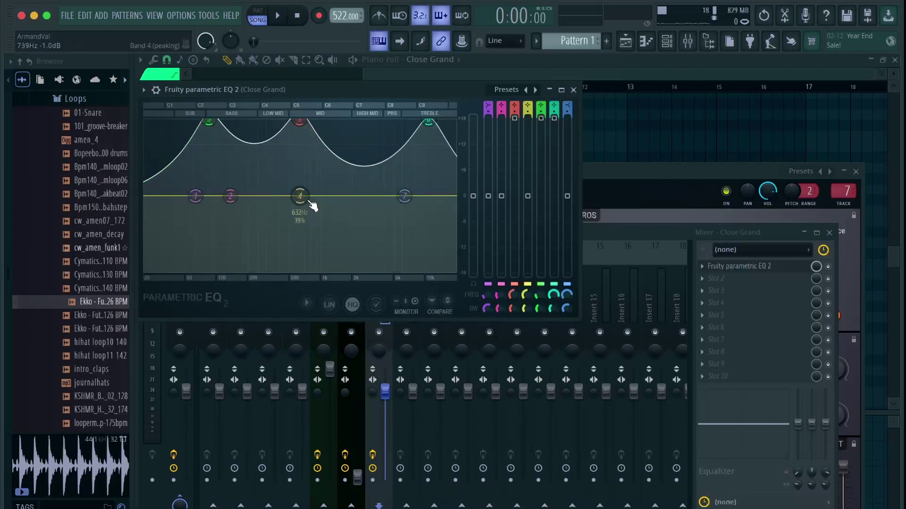
left_click_drag(304, 198, 320, 125)
Play the piano to hear the EQ, then close the EQ, mixer and Close Grand windows.
key("space")
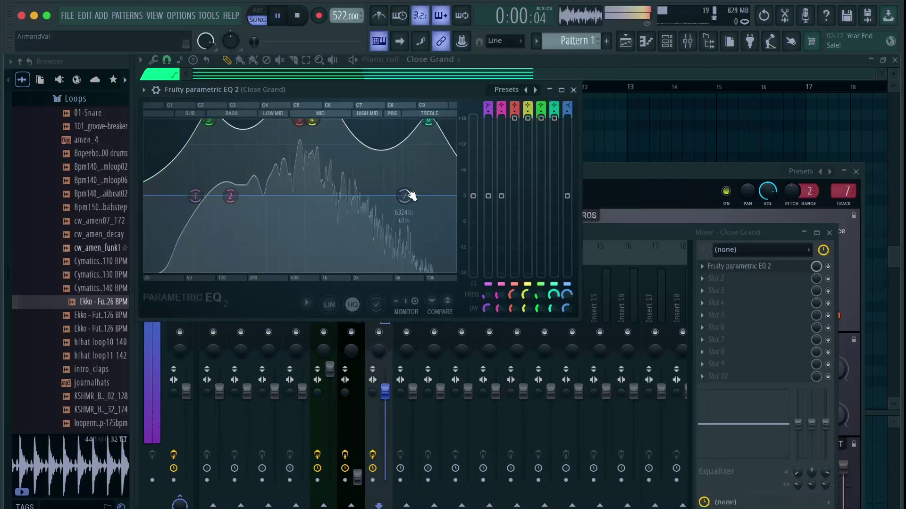
left_click(574, 90)
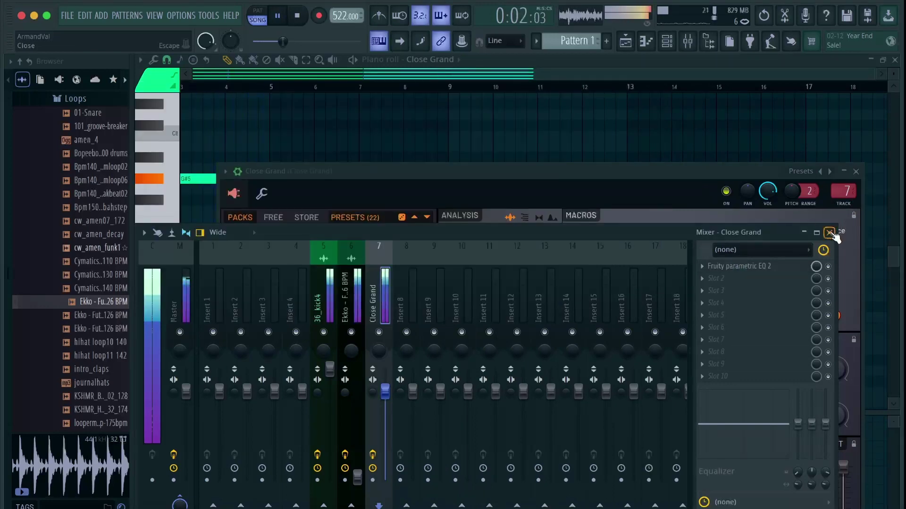
left_click(829, 233)
key("space")
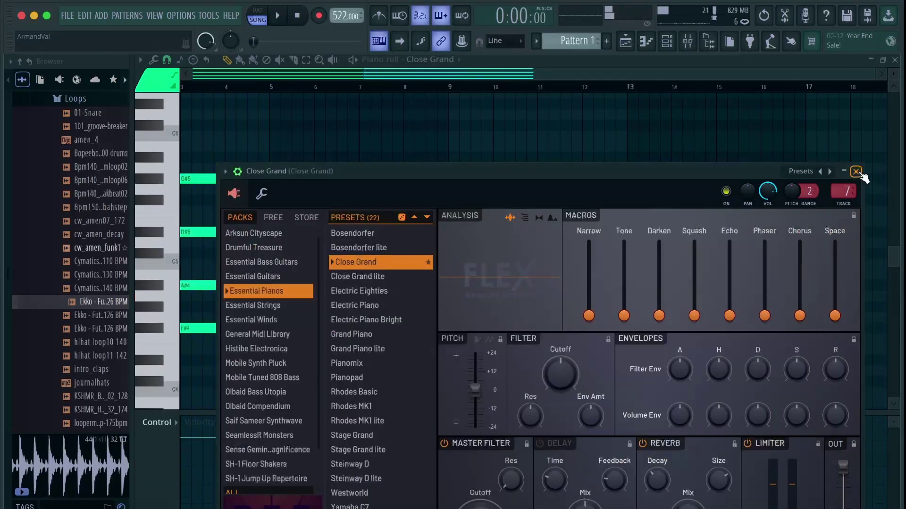
left_click(855, 171)
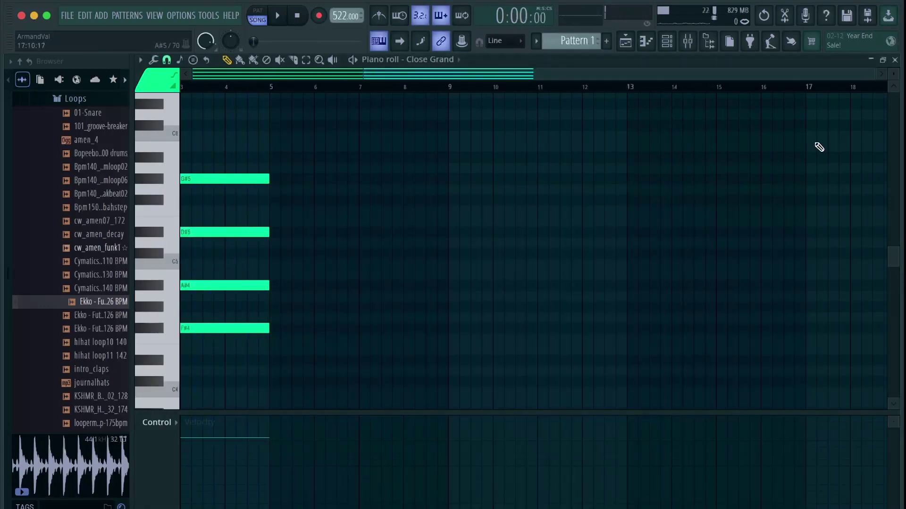
Load the hip_bass preset into a new Channel Rack channel.
left_click(675, 45)
left_click(345, 317)
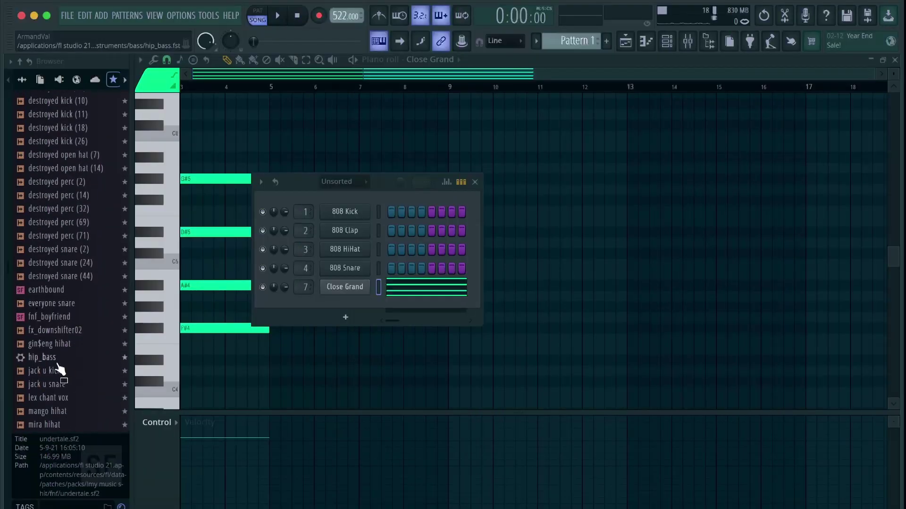
right_click(54, 357)
left_click(102, 353)
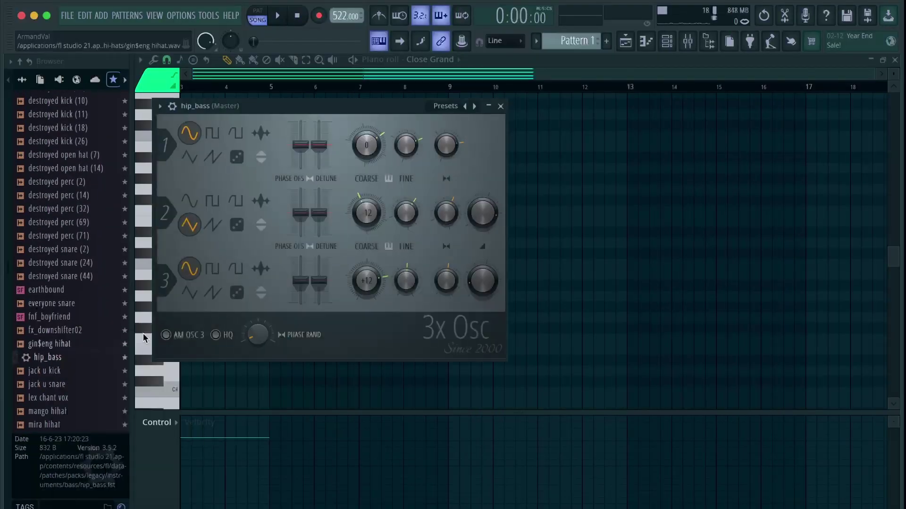
Assign the hip_bass channel to mixer track 8.
left_click(160, 107)
left_click(177, 109)
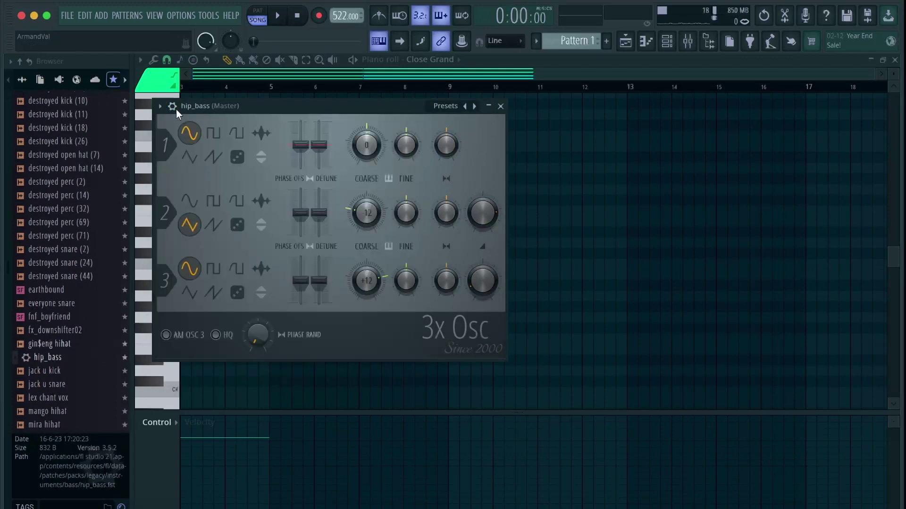
left_click(172, 106)
Add Vinyl to insert 8's first slot, set the era to 2000 and Wear to 100%.
left_click(491, 126)
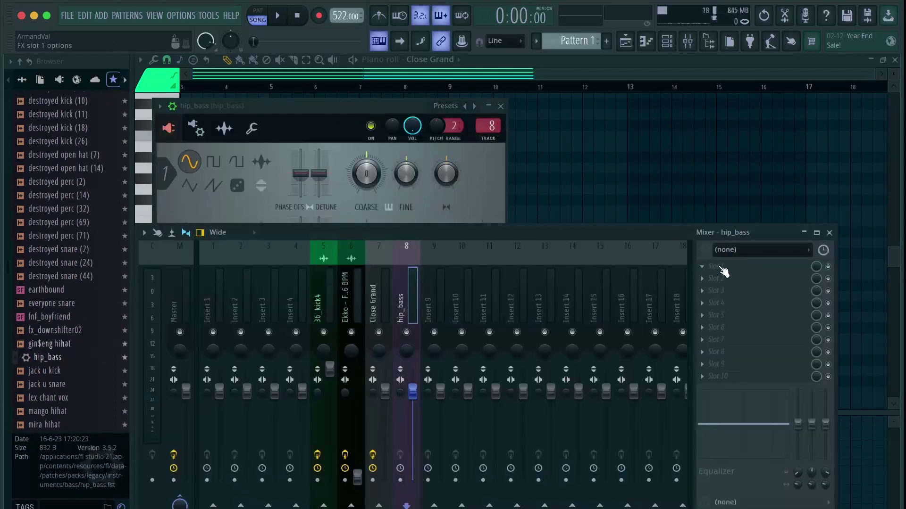
left_click(712, 267)
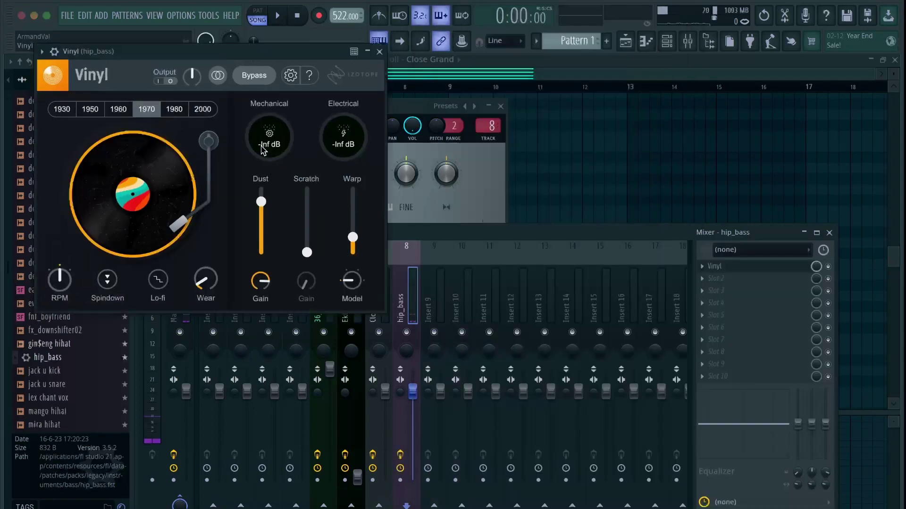
left_click(202, 109)
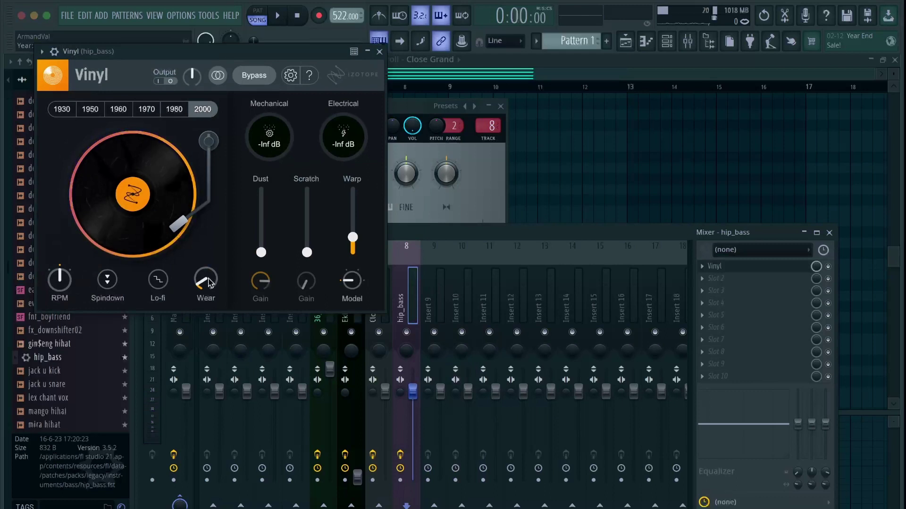
left_click_drag(205, 282, 268, 3)
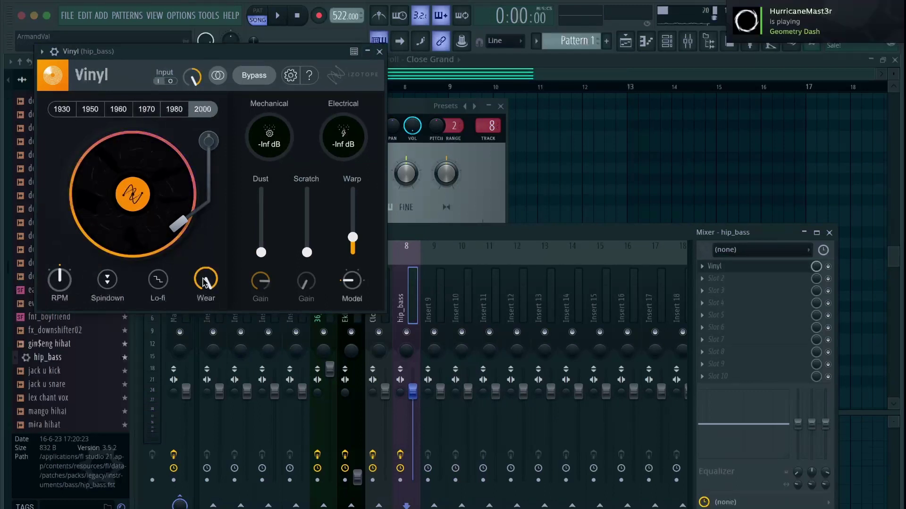
left_click(392, 310)
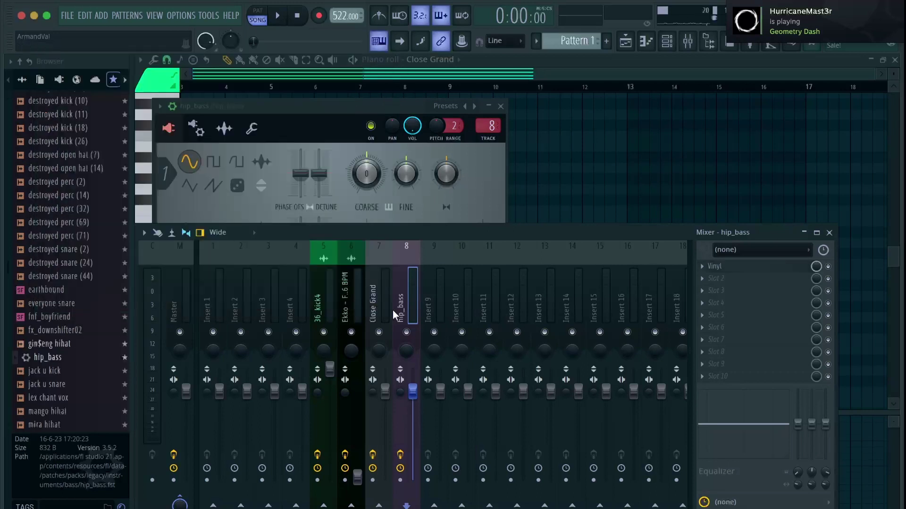
Close the mixer, hip_bass window, channel rack and piano roll, then create an empty Pattern 2.
left_click(829, 233)
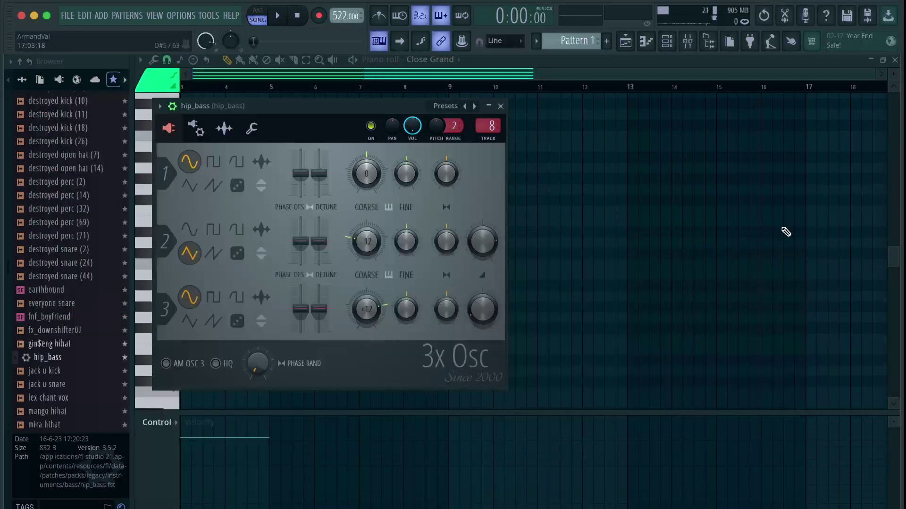
left_click(501, 105)
left_click(474, 183)
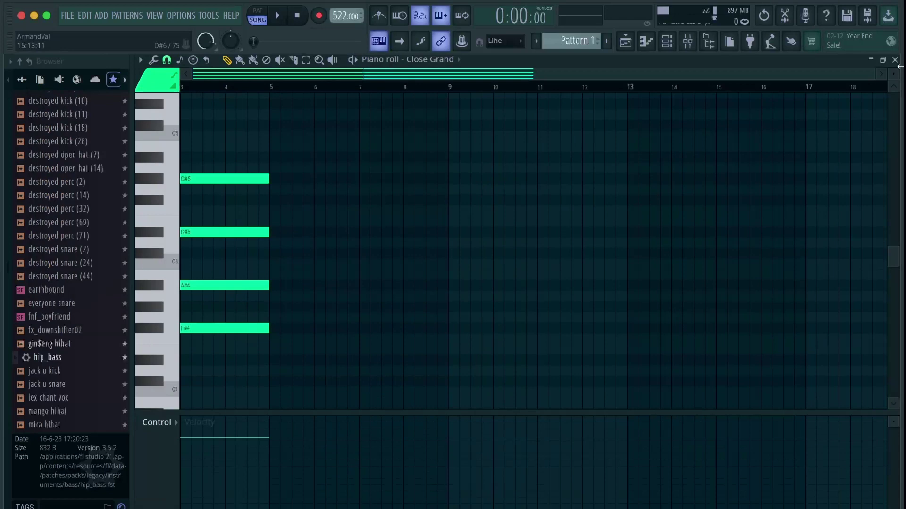
left_click(895, 60)
left_click(606, 41)
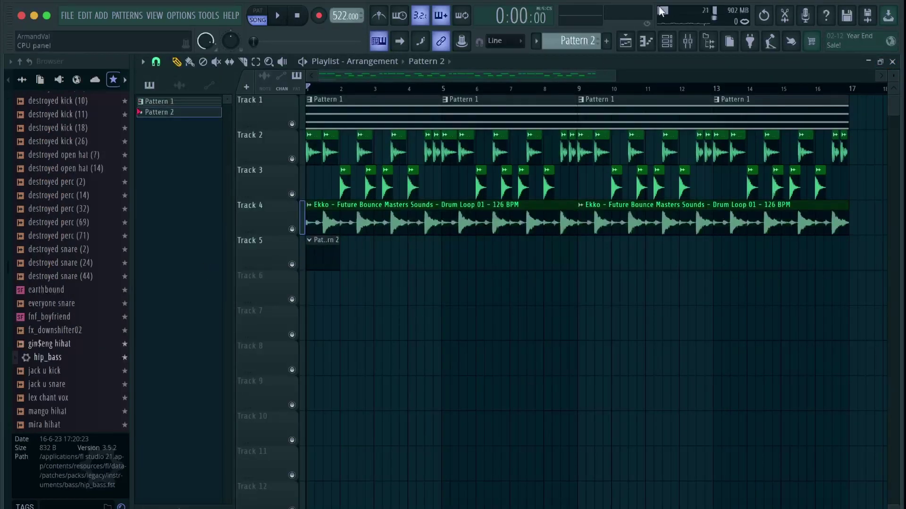
In hip_bass's piano roll, paint a run of short C4 notes across bars 1–5.
left_click(646, 41)
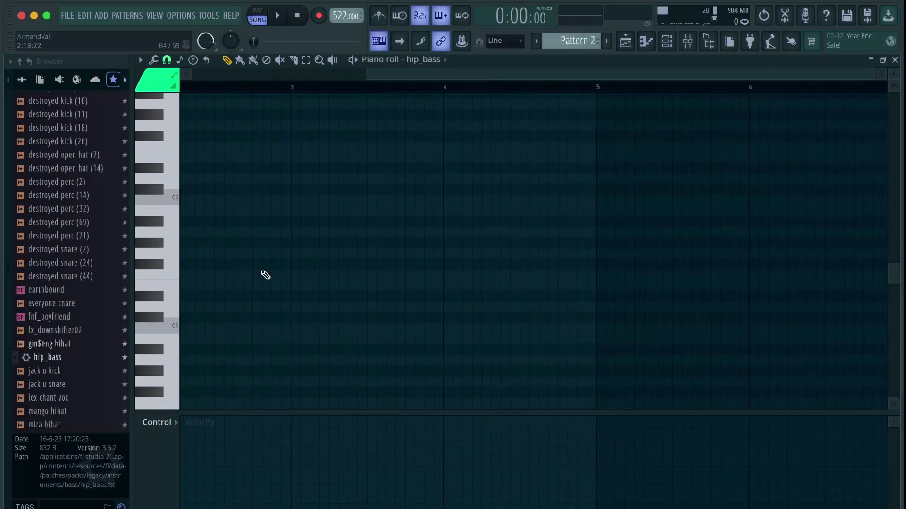
left_click_drag(236, 264, 16, 259)
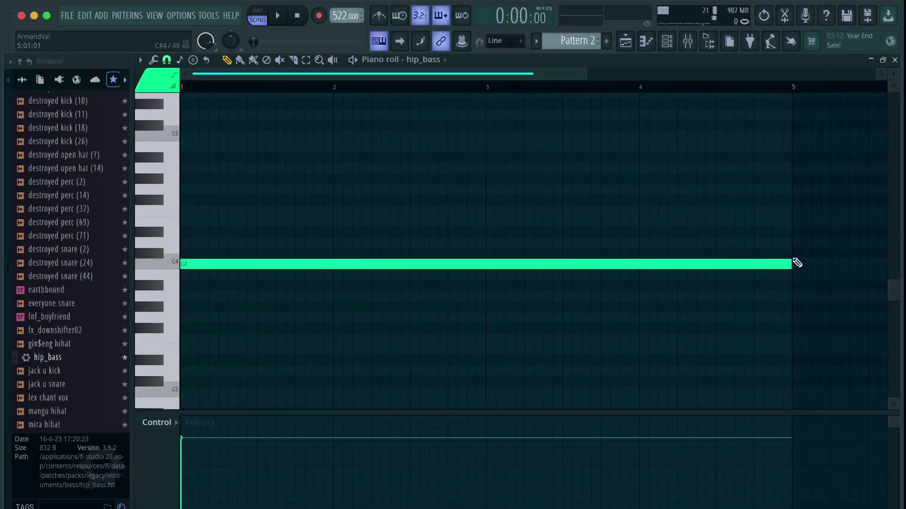
left_click_drag(797, 262, 199, 263)
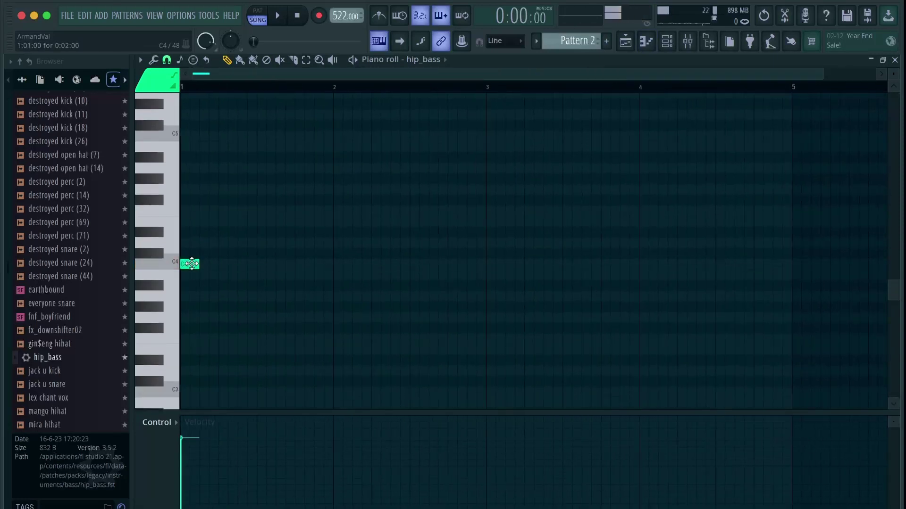
right_click(191, 264)
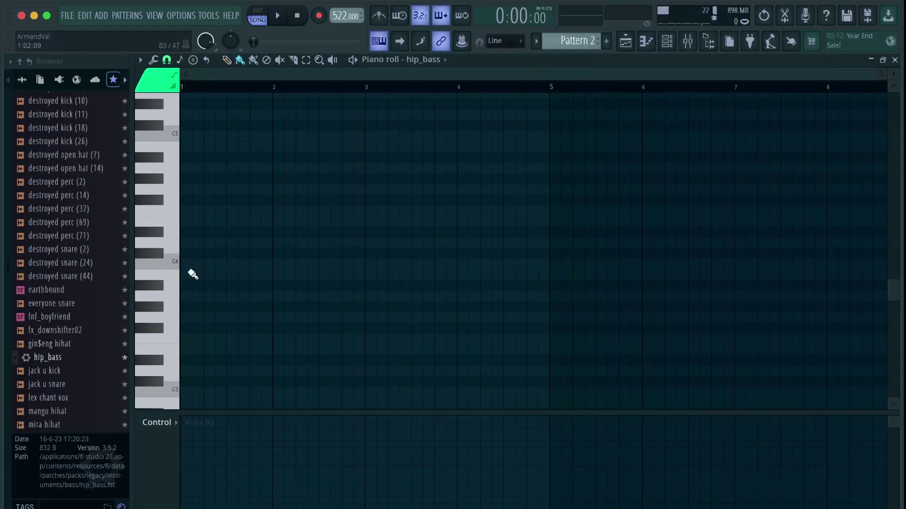
left_click_drag(186, 266, 542, 263)
Add Pattern 2 clips on Track 5 at bars 5, 9 and 13.
left_click(895, 60)
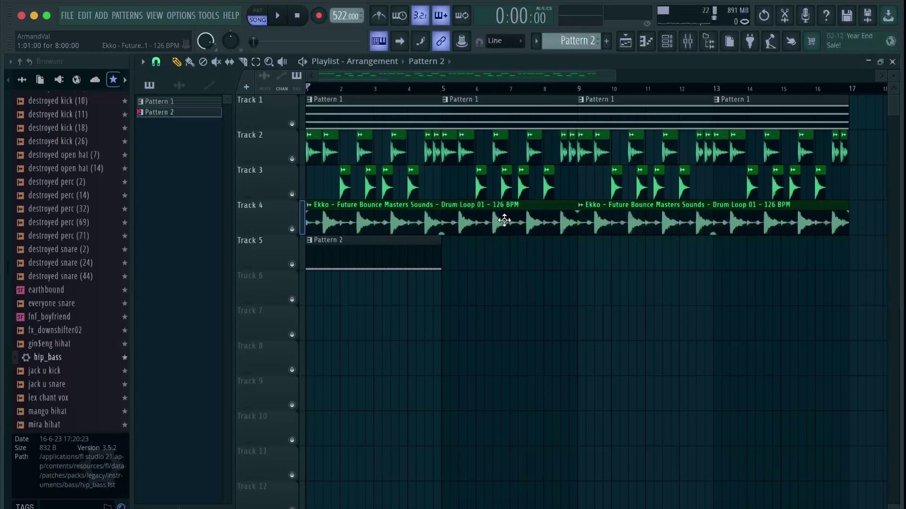
left_click_drag(479, 250, 444, 250)
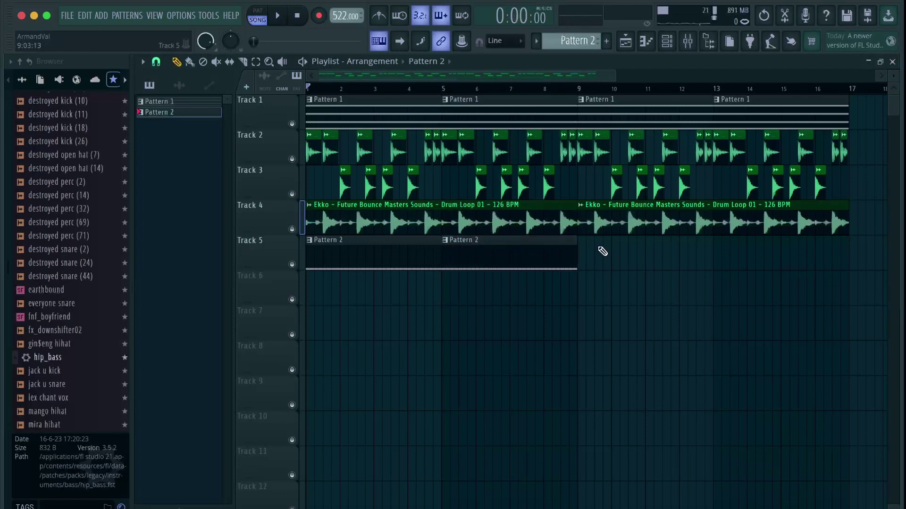
left_click_drag(602, 250, 573, 248)
left_click_drag(751, 253, 709, 248)
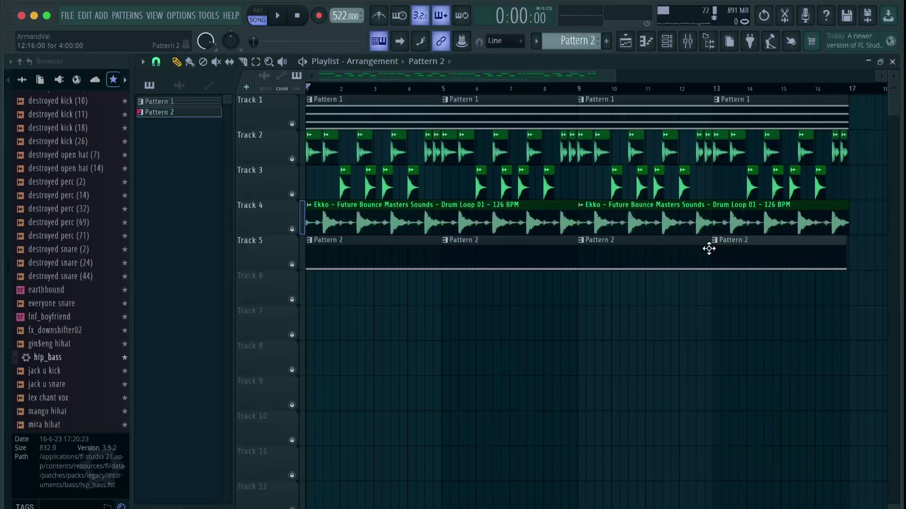
Play the arrangement and audition the Vinyl effect on the hip_bass mixer insert.
key("space")
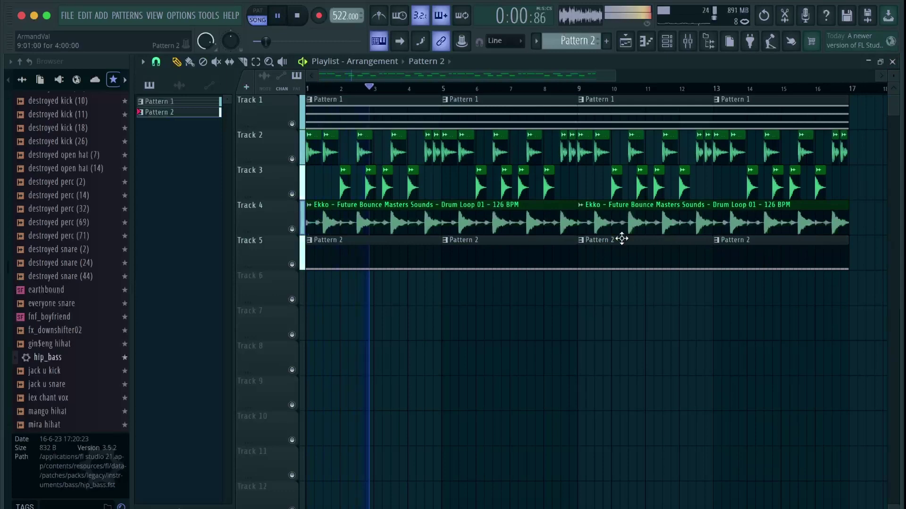
scroll(621, 239, "down", 2)
left_click(687, 42)
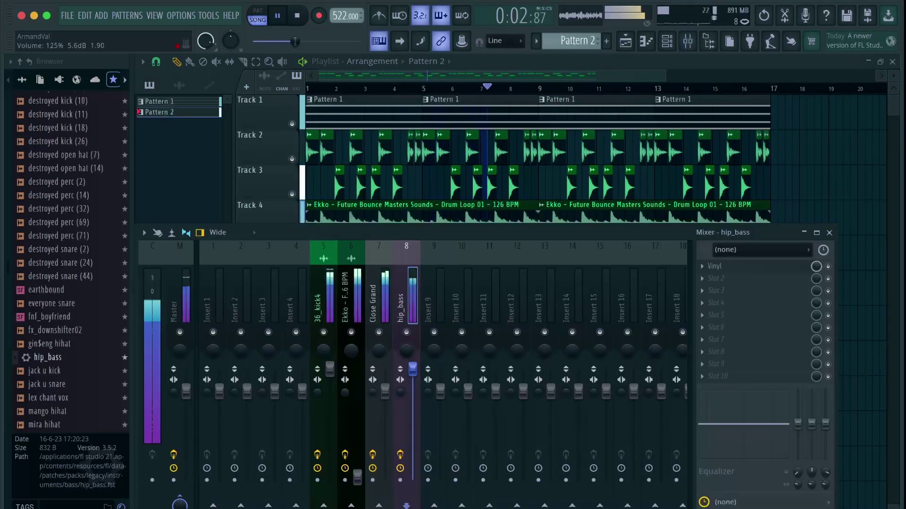
key("space")
left_click(743, 267)
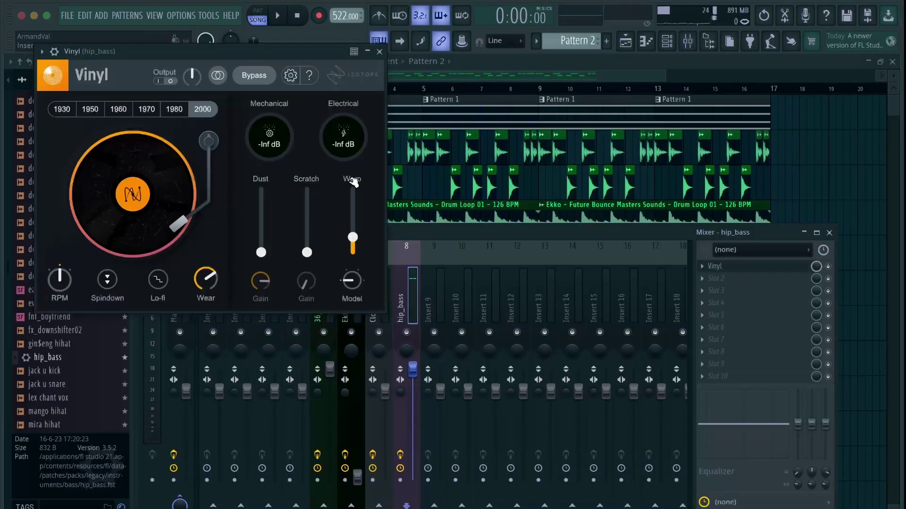
key("space")
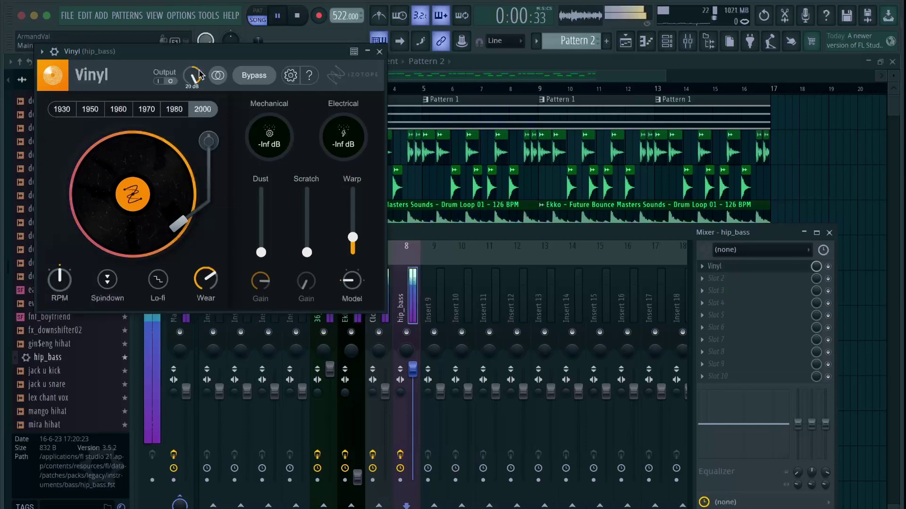
Close the Vinyl and mixer windows, stop playback, and scroll through the playlist.
left_click(379, 52)
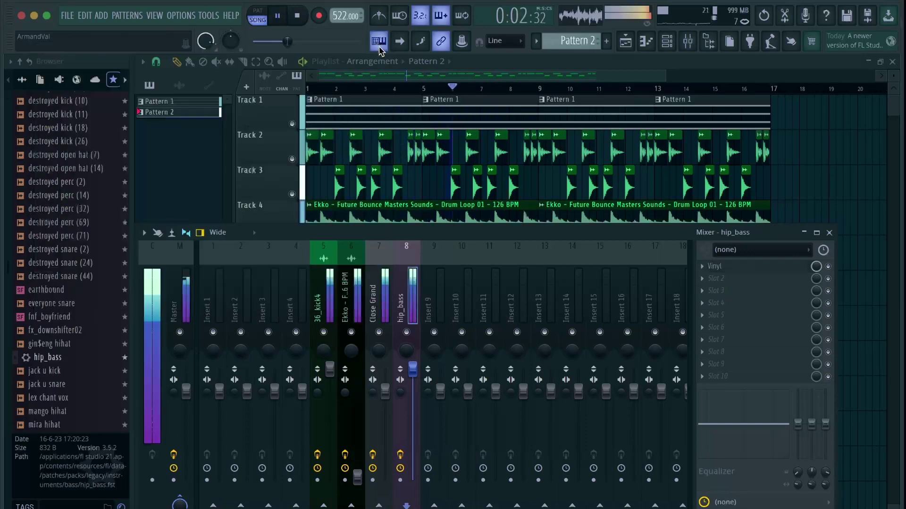
left_click(828, 232)
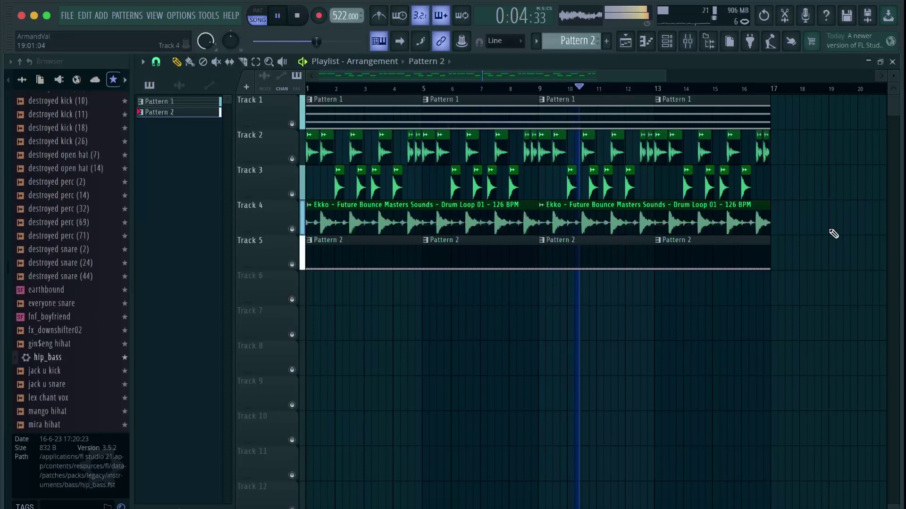
scroll(739, 200, "down", 1)
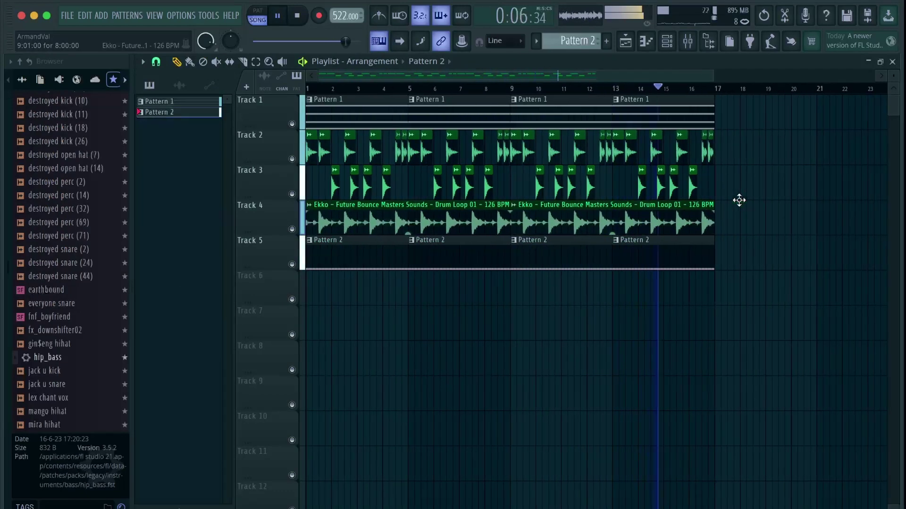
key("space")
scroll(660, 190, "down", 2)
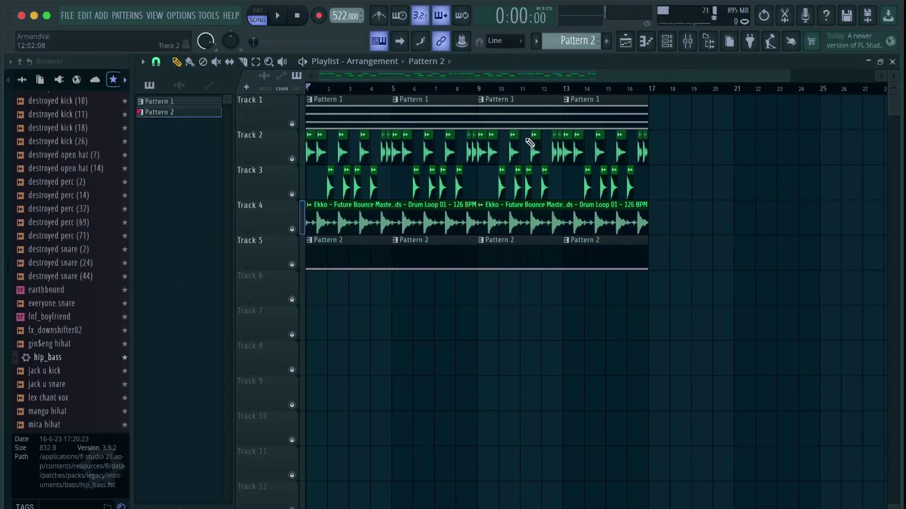
scroll(361, 224, "up", 3)
scroll(358, 231, "down", 3)
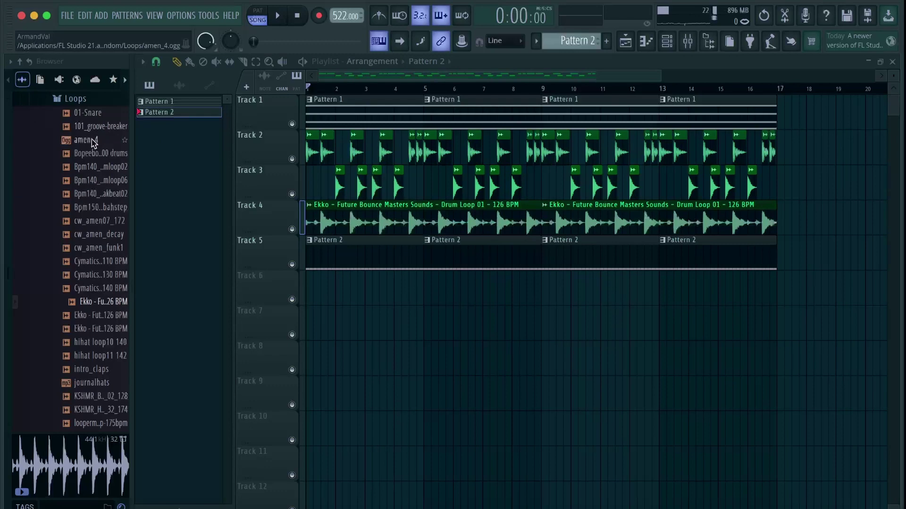
Drop amen_4 from the browser onto Track 6 and stretch the clip to end at bar 17.
left_click_drag(93, 143, 324, 287)
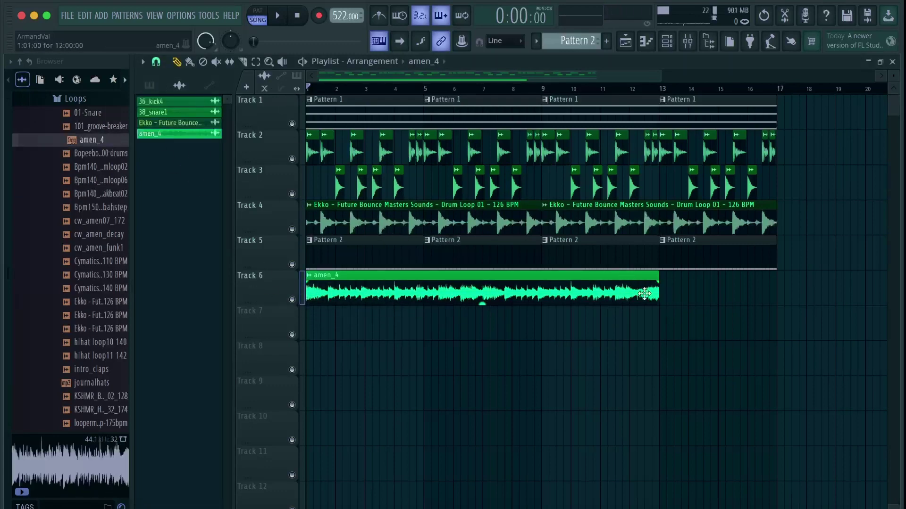
left_click_drag(657, 278, 776, 279)
scroll(773, 278, "up", 5)
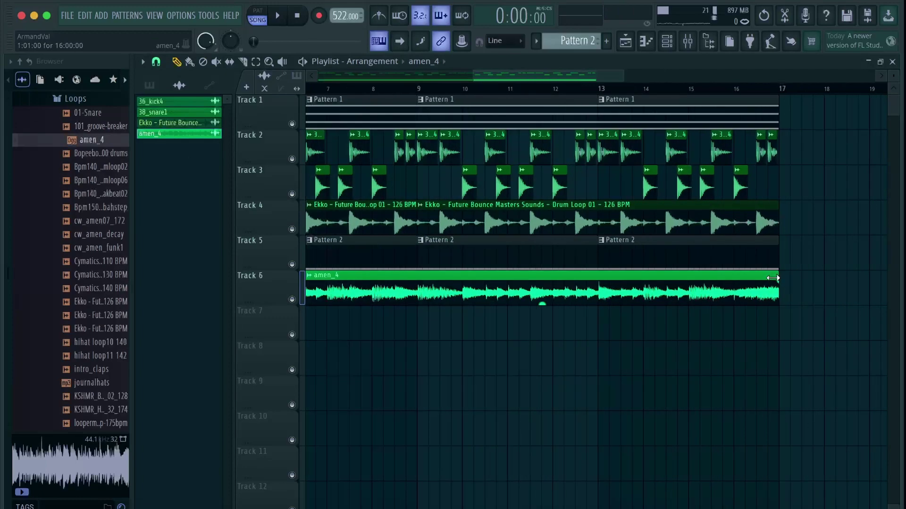
scroll(773, 278, "down", 6)
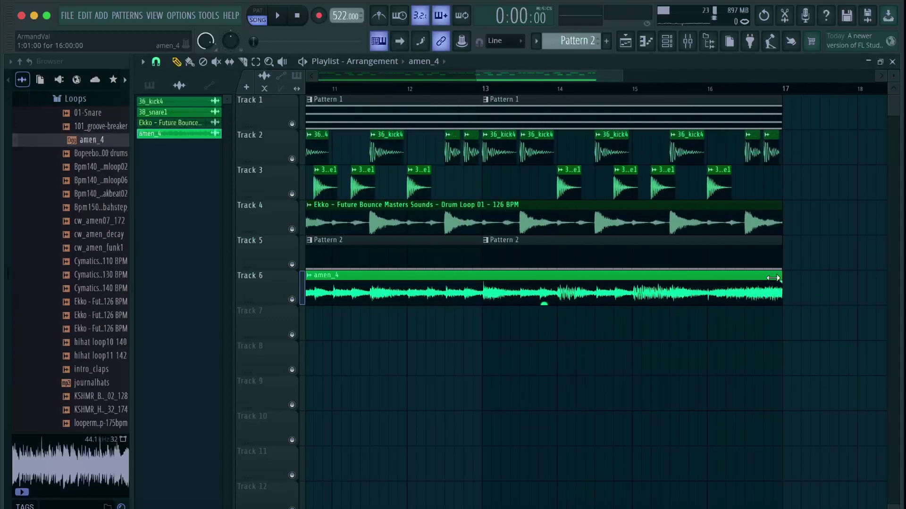
Route amen_4 to mixer insert 9 and load Fruity parametric EQ 2 in its first slot.
double_click(566, 285)
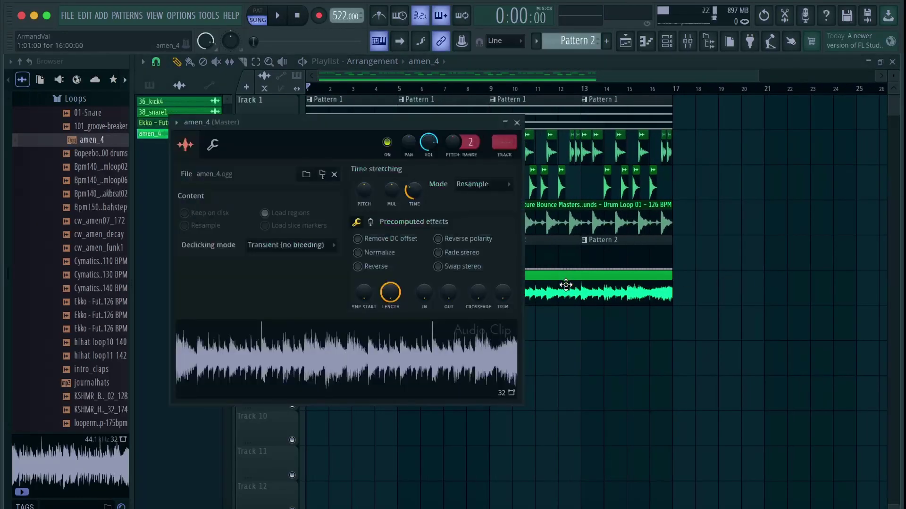
left_click(509, 147)
left_click(742, 269)
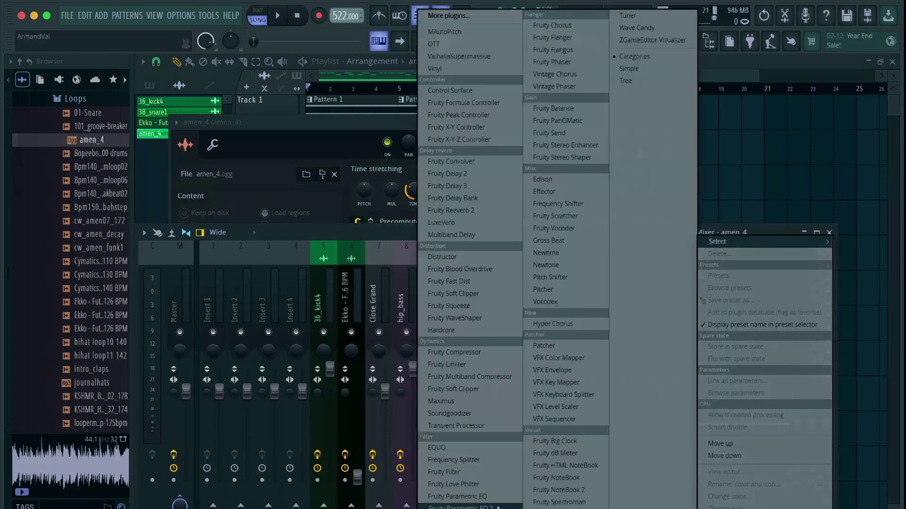
left_click(462, 214)
Boost the EQ's low bands (band 3 to 146Hz, +5.9dB) and treble bands, then listen.
left_click_drag(434, 261, 505, 187)
left_click_drag(365, 261, 271, 185)
left_click_drag(331, 261, 282, 191)
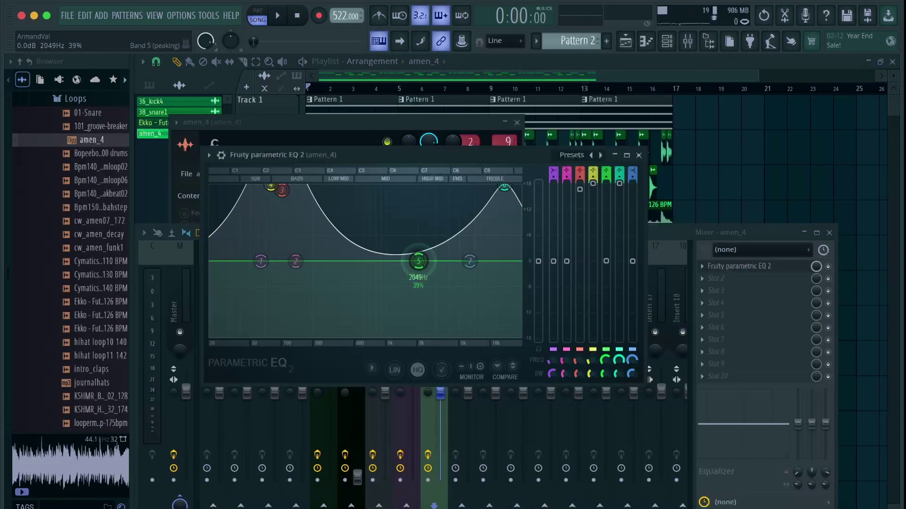
left_click_drag(418, 261, 488, 195)
key("space")
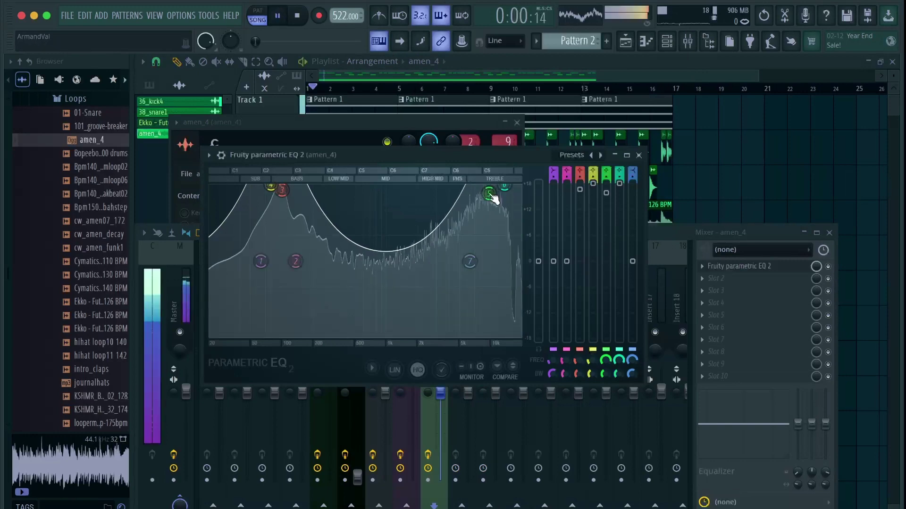
left_click(638, 156)
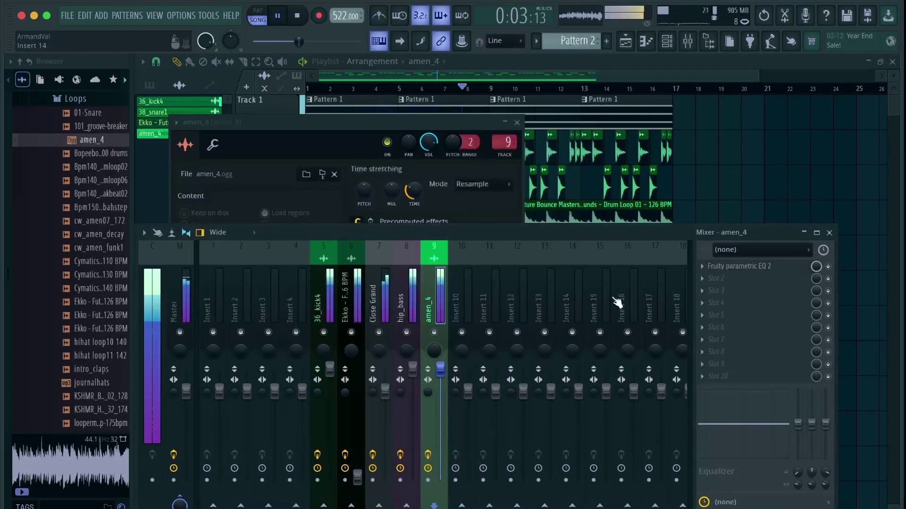
left_click(829, 233)
key("space")
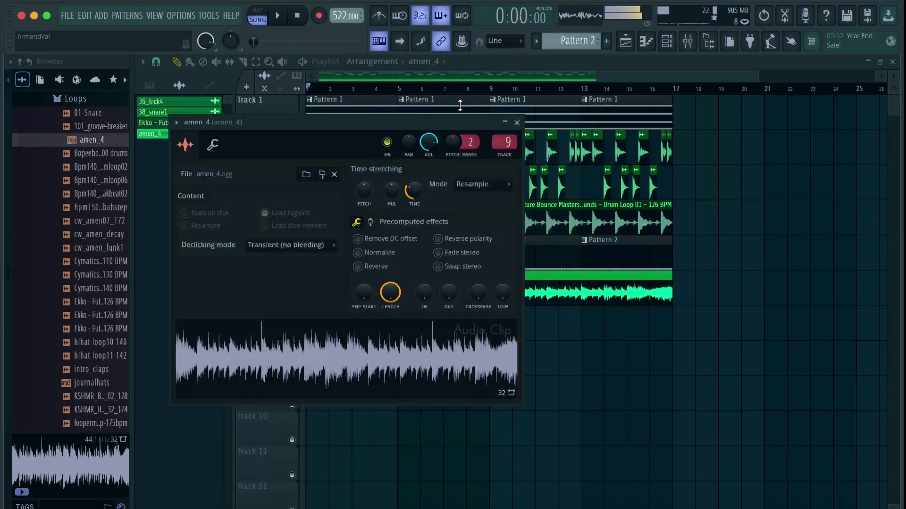
left_click(517, 123)
Shorten the amen_4 clip to end at bar 9 and add a second clip spanning bars 9–17.
left_click(687, 41)
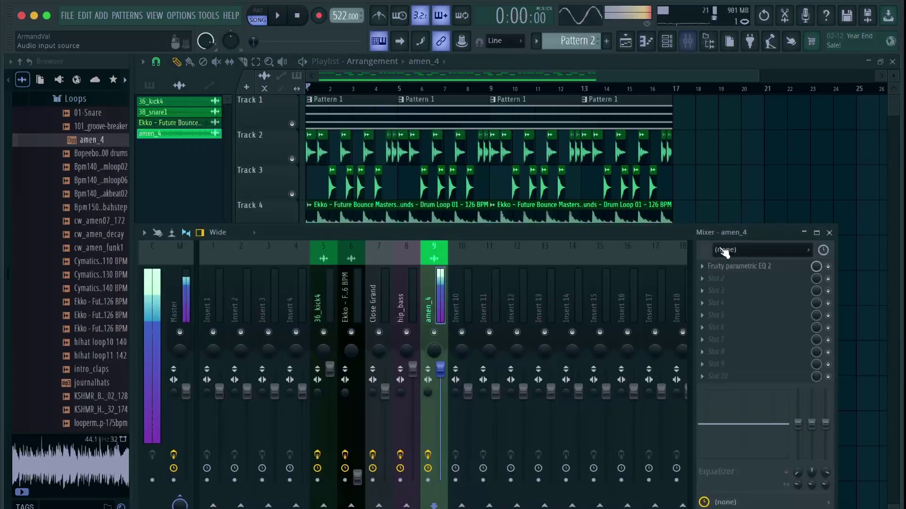
left_click(829, 232)
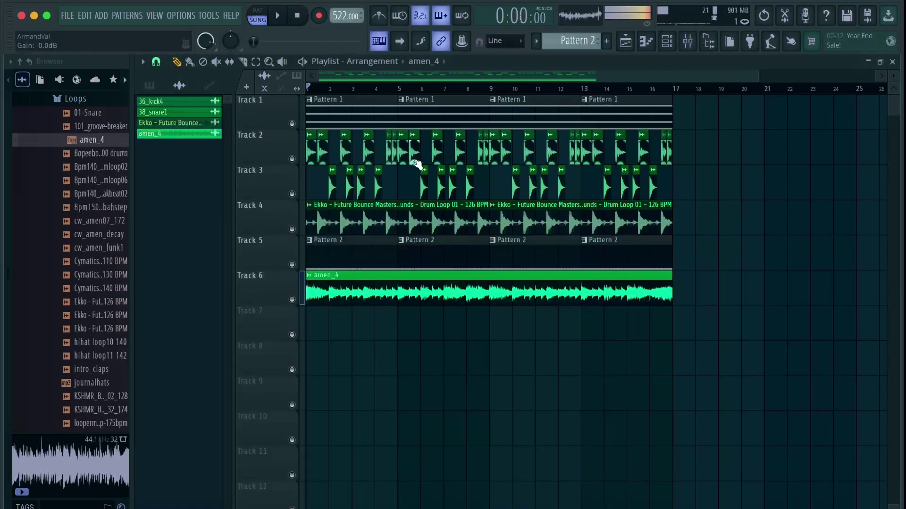
left_click_drag(671, 278, 488, 279)
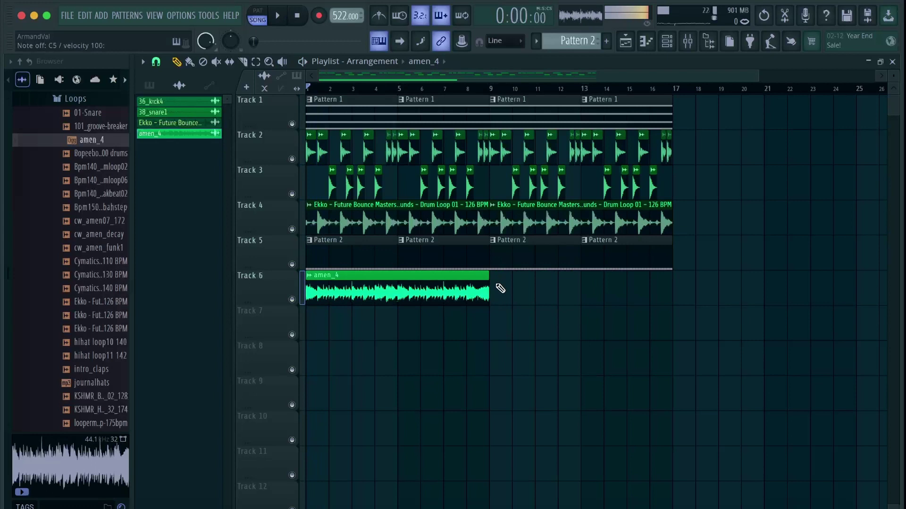
left_click(499, 289)
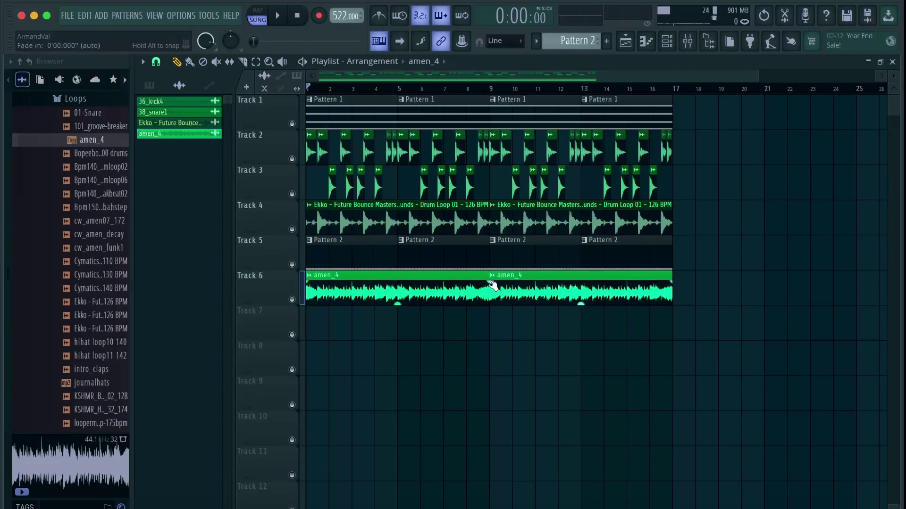
key("space")
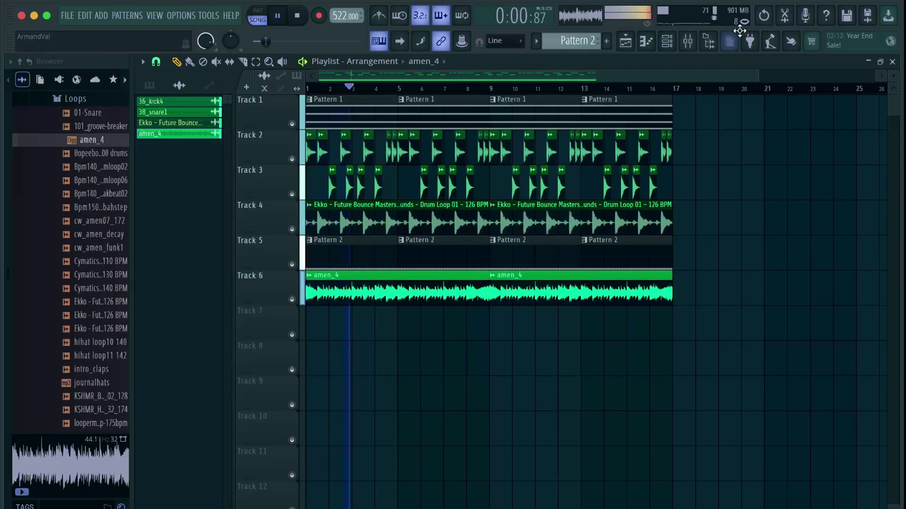
left_click(687, 41)
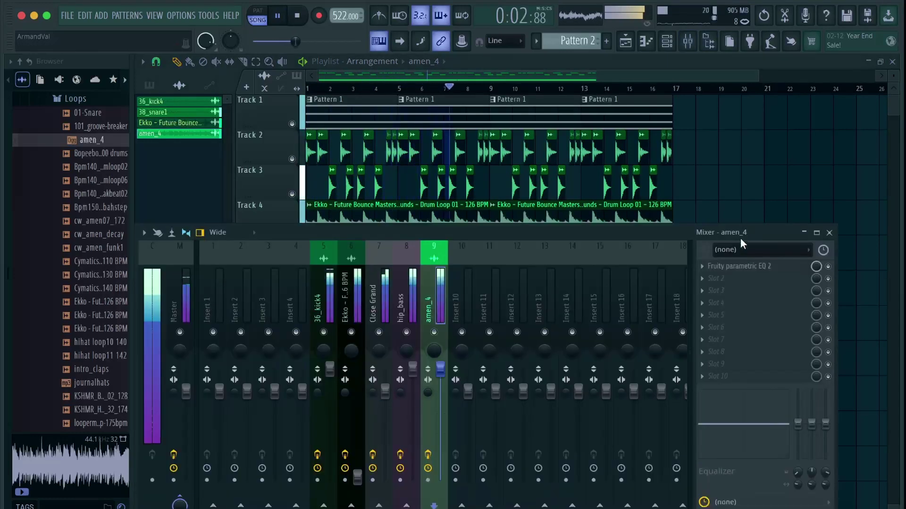
left_click(738, 266)
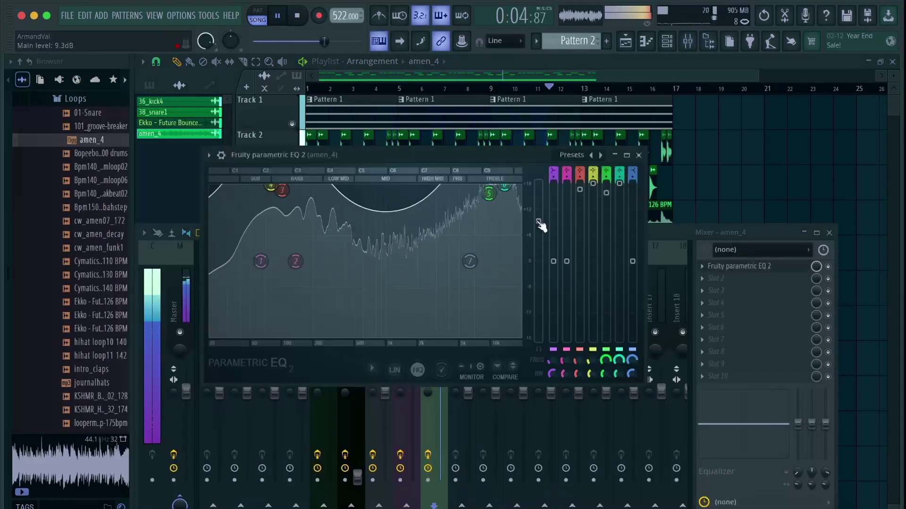
left_click(639, 155)
left_click(829, 233)
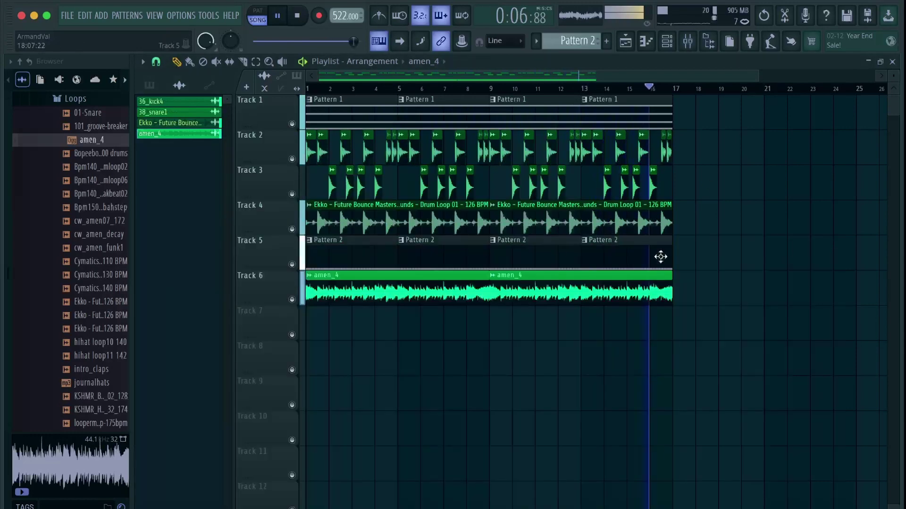
key("space")
scroll(523, 250, "down", 5)
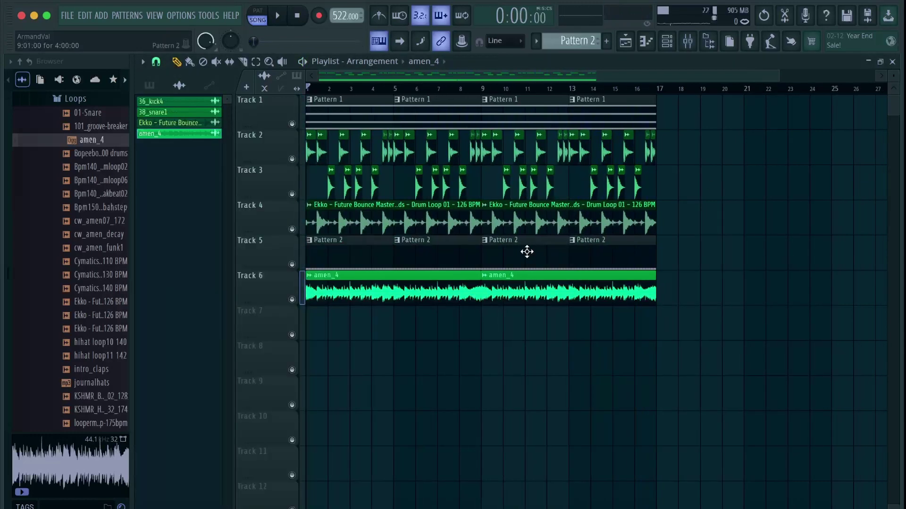